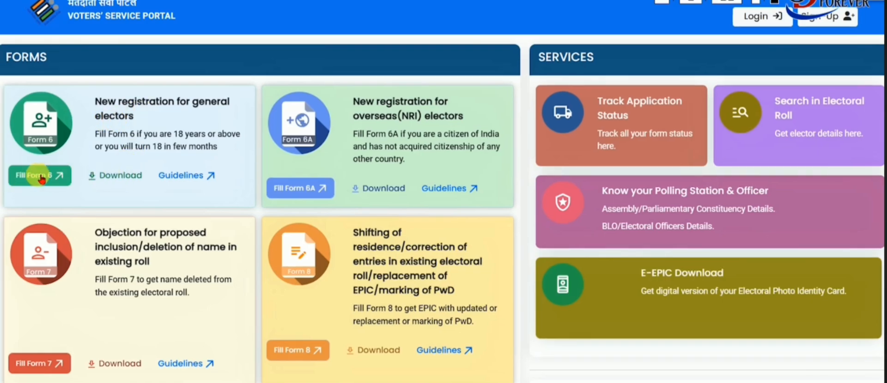
Step: Open Form 6 for new voter registration and switch from the login screen to account sign-up
click(32, 175)
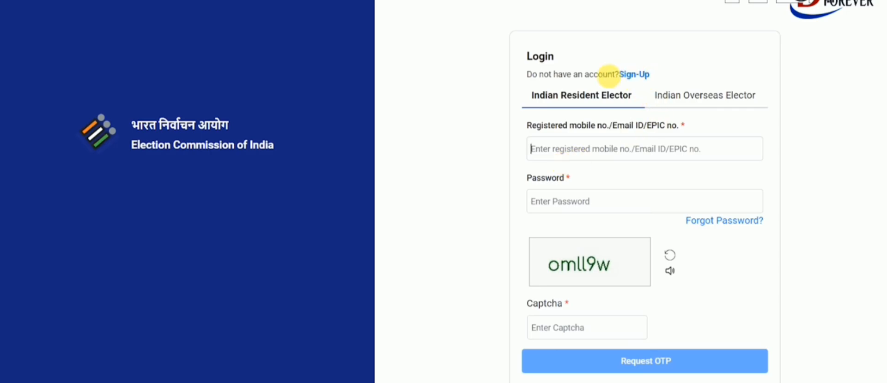
drag(551, 75, 602, 75)
click(637, 74)
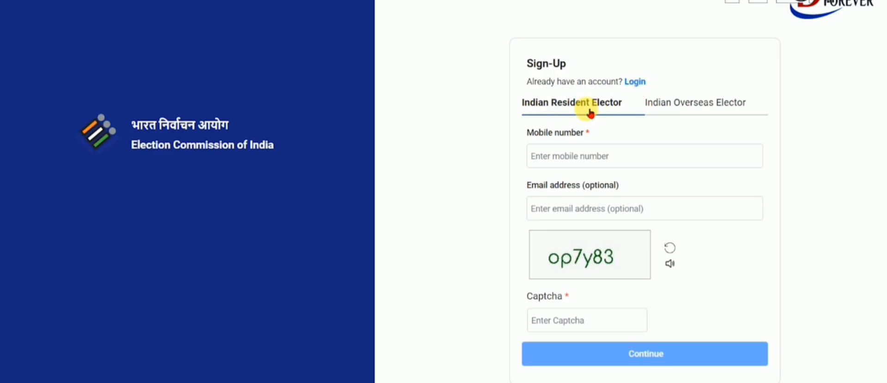
Step: Fill in the mobile number, optional email address and captcha on the sign-up form and continue
click(574, 160)
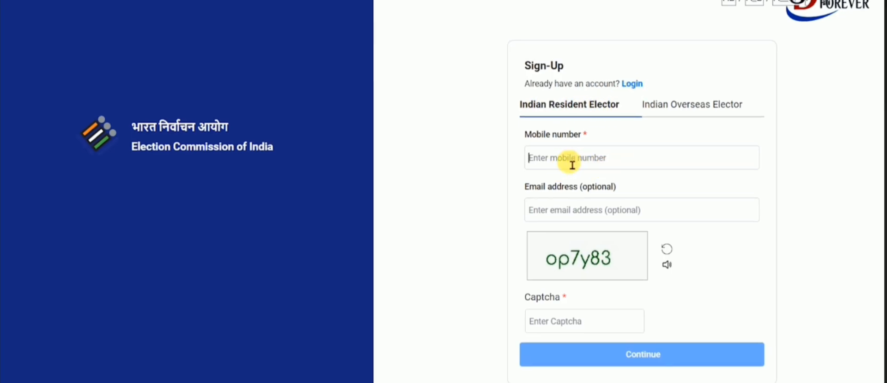
click(559, 213)
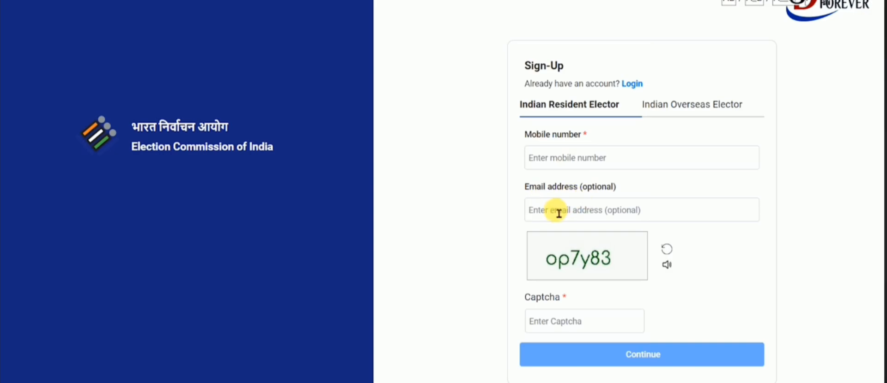
click(568, 319)
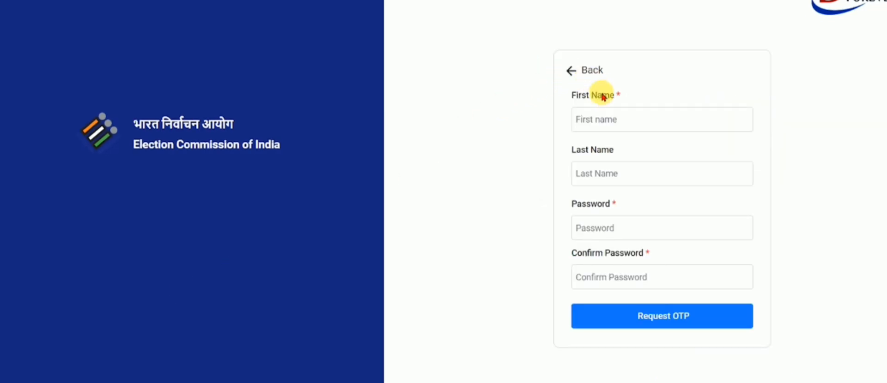
Step: Enter the first and last name, set and confirm the account password, request the OTP, and verify it
click(606, 182)
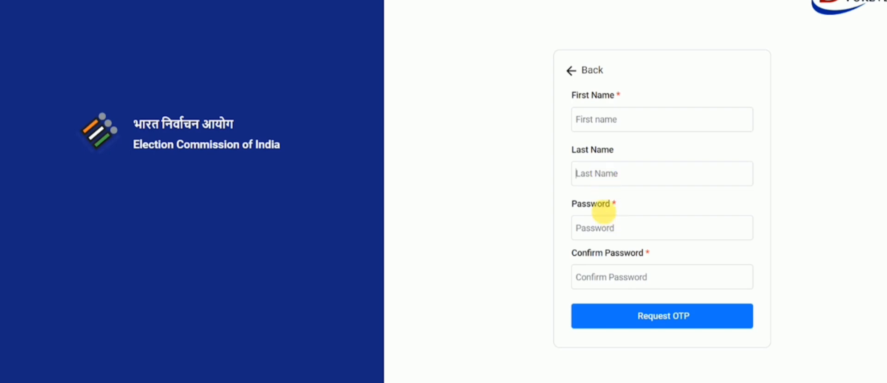
click(606, 233)
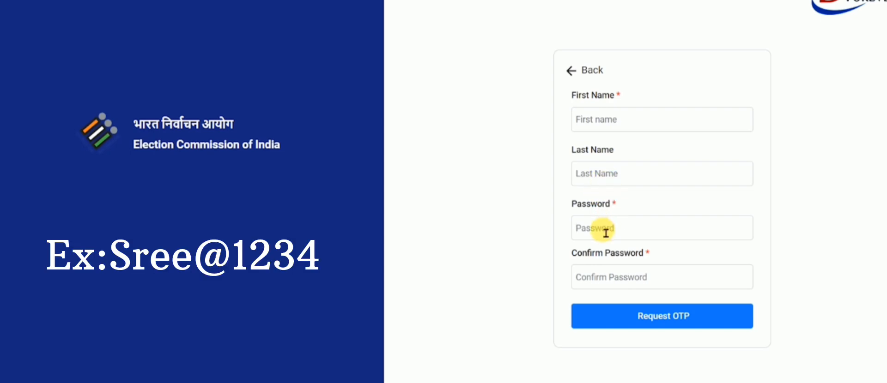
click(606, 291)
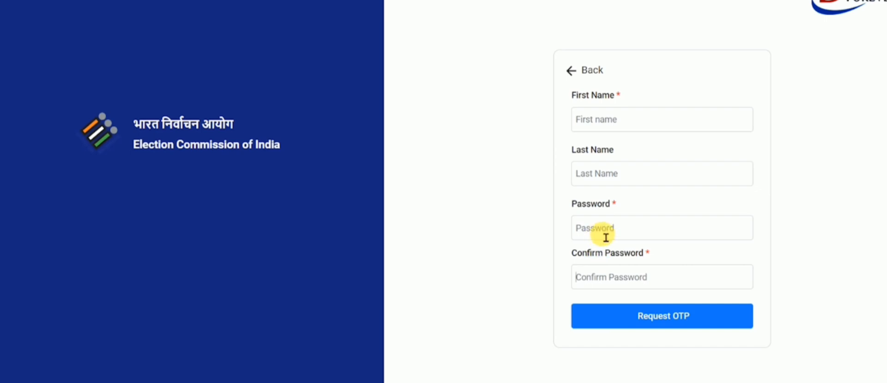
click(658, 316)
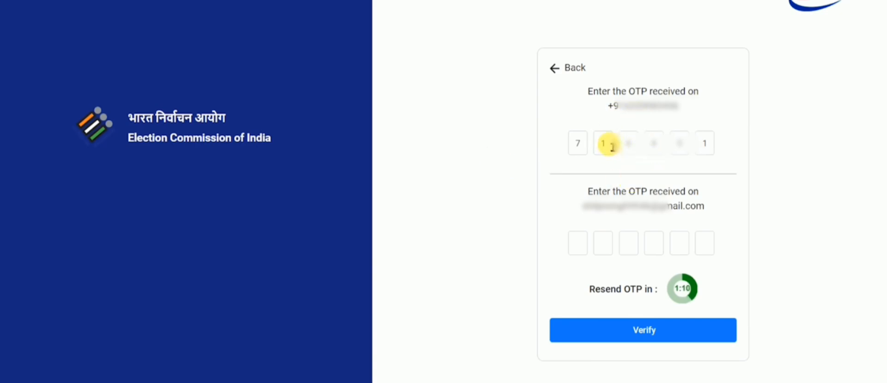
click(640, 336)
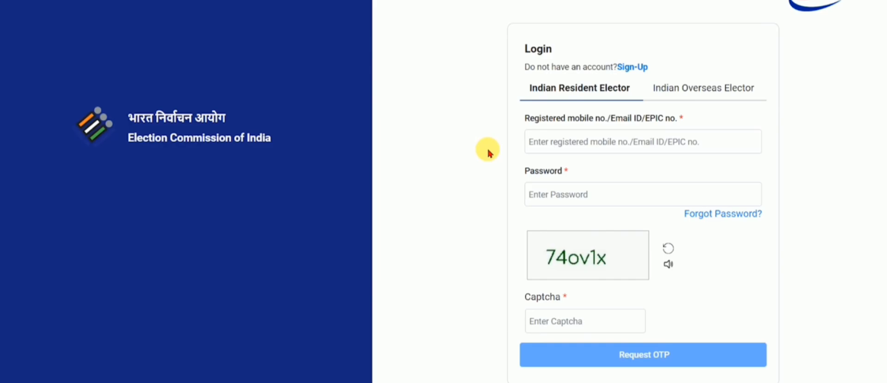
Step: Log in with the registered mobile number, account password and captcha
click(573, 145)
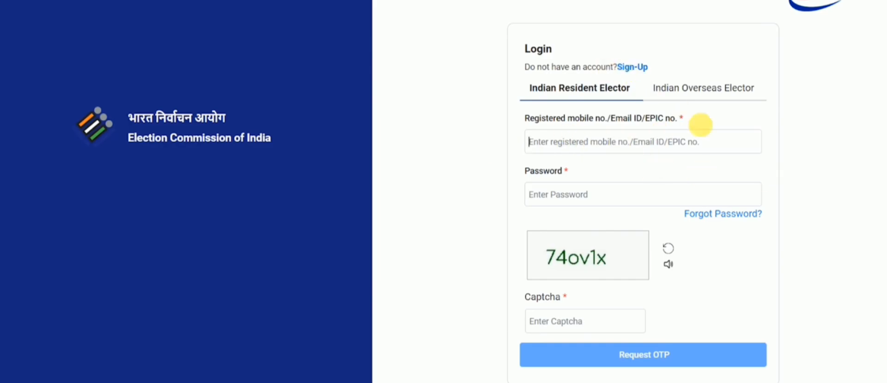
click(612, 322)
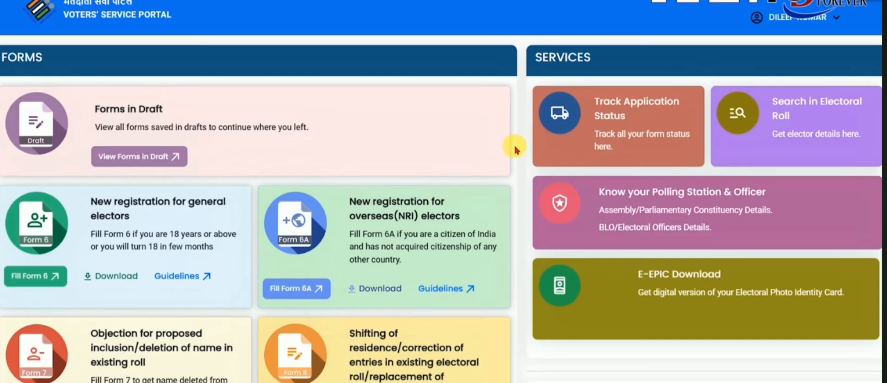
Step: Start filling Form 6, the new registration for general electors
click(824, 19)
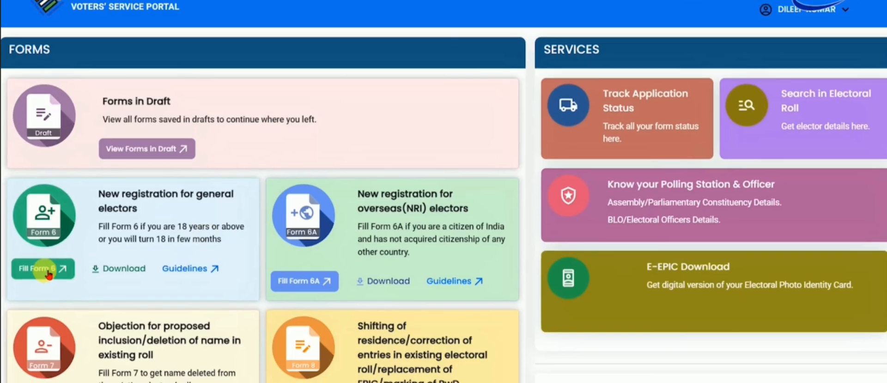
click(41, 274)
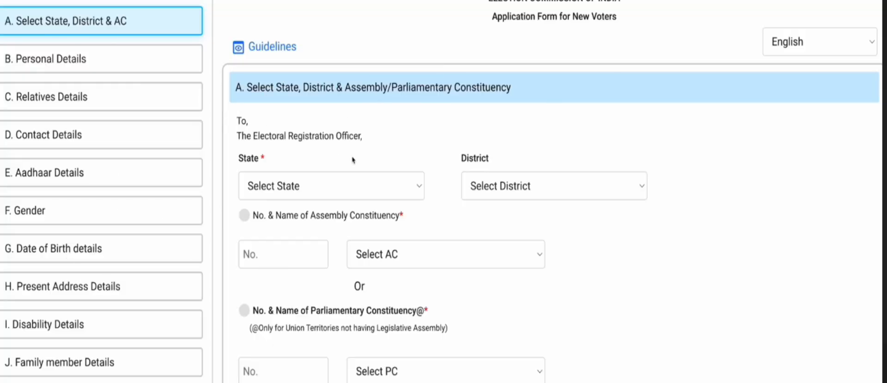
Step: Select Uttar Pradesh as the state and Sitapur as the district
click(399, 188)
scroll(324, 296, down, 5)
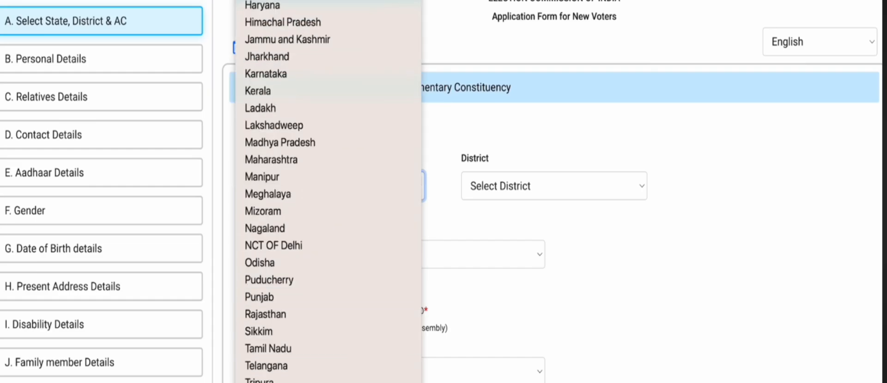
click(318, 382)
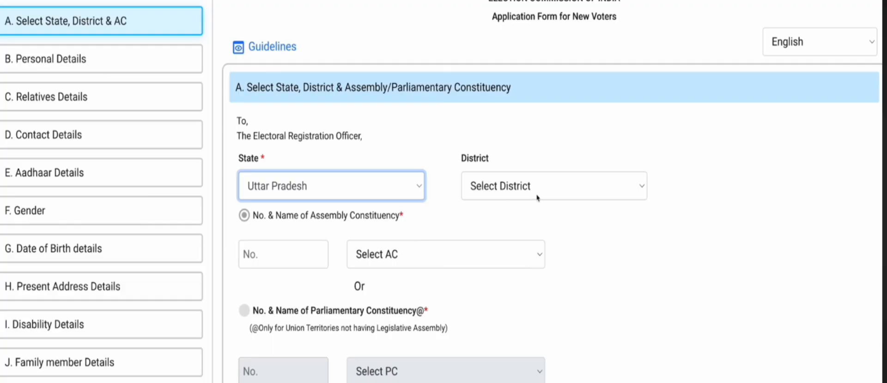
click(537, 198)
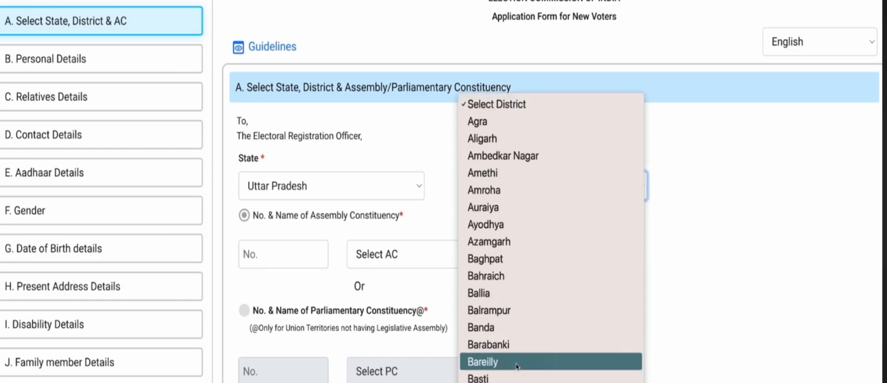
scroll(516, 366, down, 2)
scroll(516, 367, down, 10)
click(514, 366)
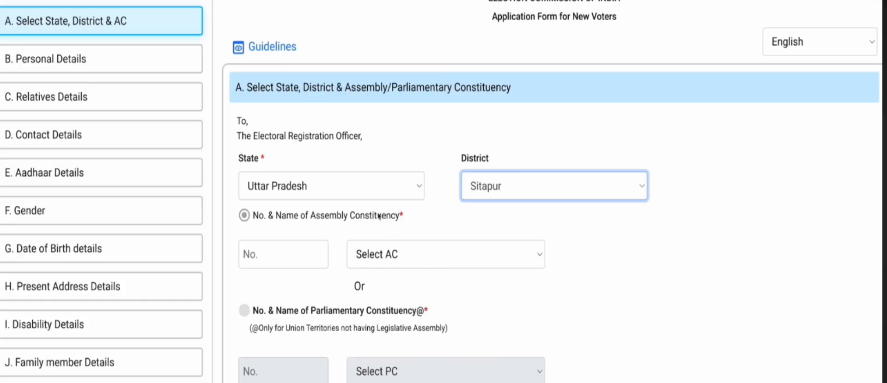
Step: Choose the assembly constituency and move on to the Personal Details section
click(458, 262)
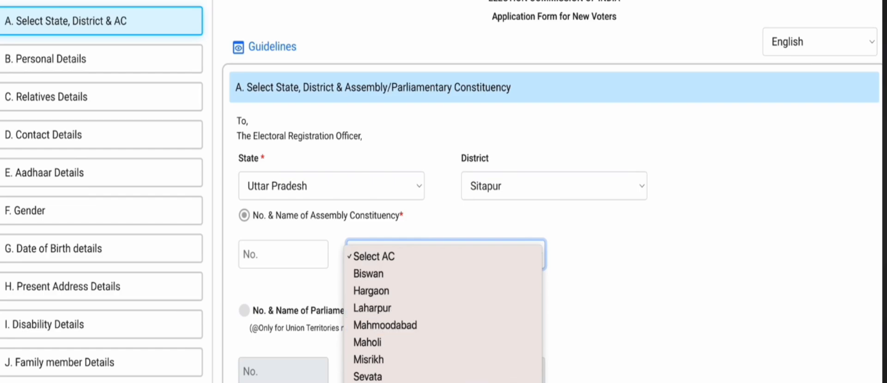
click(441, 382)
scroll(442, 303, down, 4)
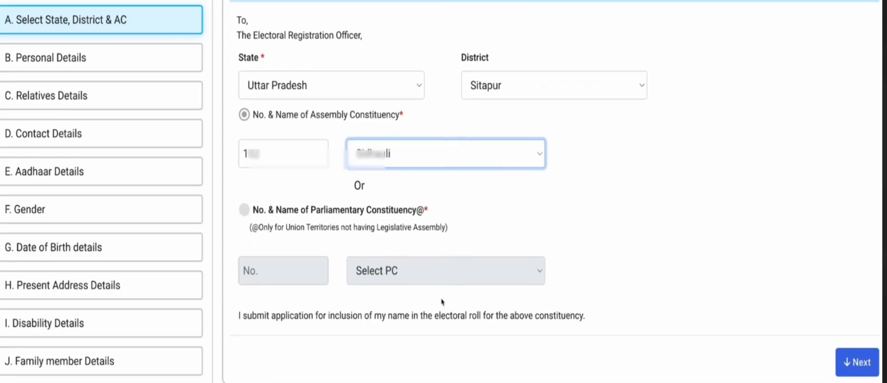
click(442, 303)
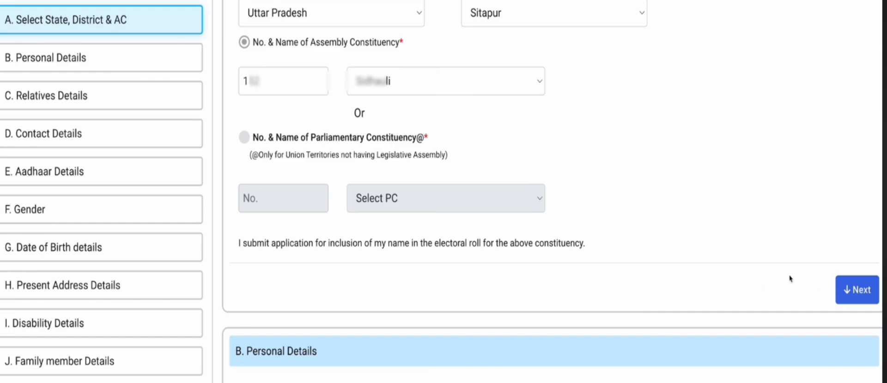
click(862, 291)
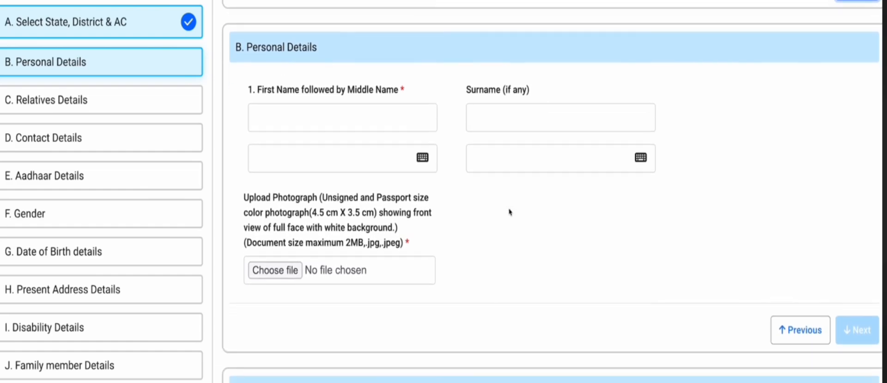
Step: Enter the applicant's first name and surname in the Personal Details section
click(327, 116)
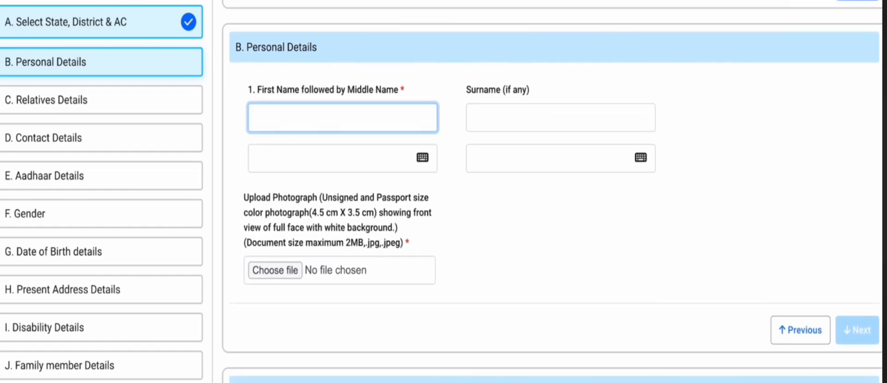
click(523, 120)
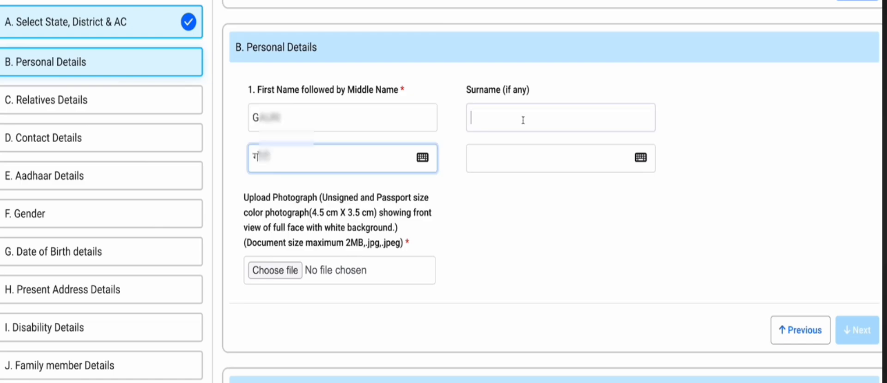
text(SHANK)
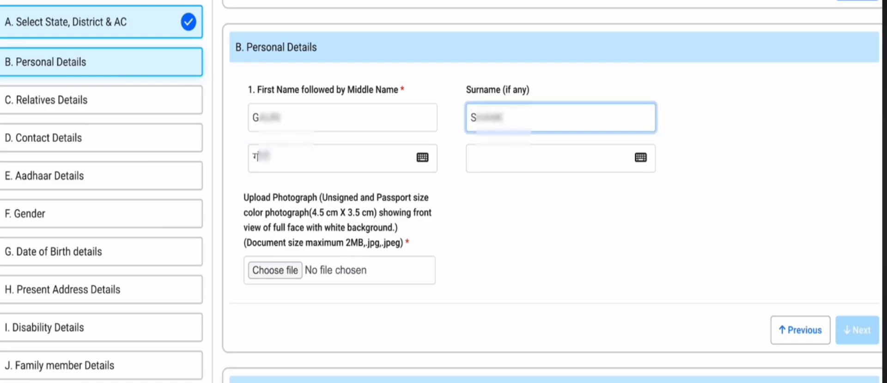
text(AR)
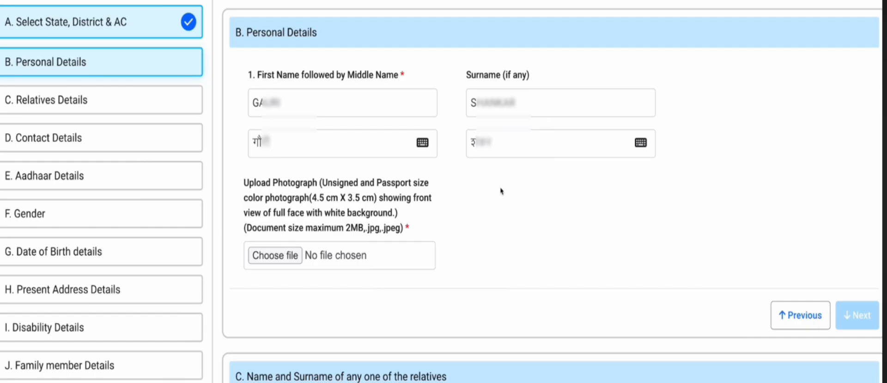
scroll(501, 190, down, 2)
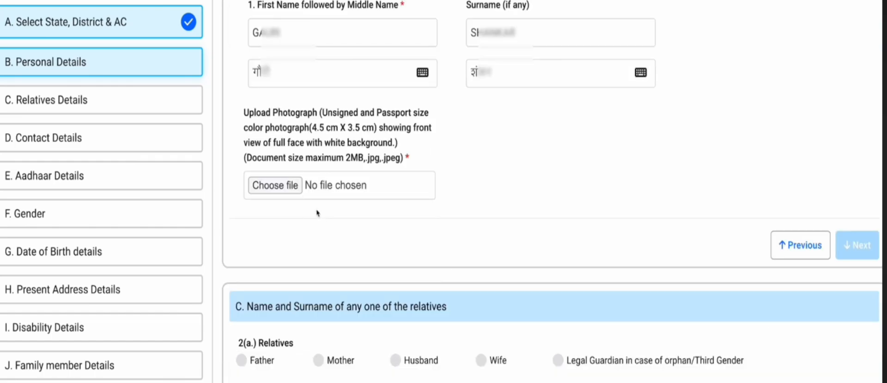
Step: Upload the passport-size photograph, adjust its zoom and rotation in the crop dialog, save it and acknowledge the face check
click(275, 185)
click(298, 142)
click(384, 168)
click(578, 269)
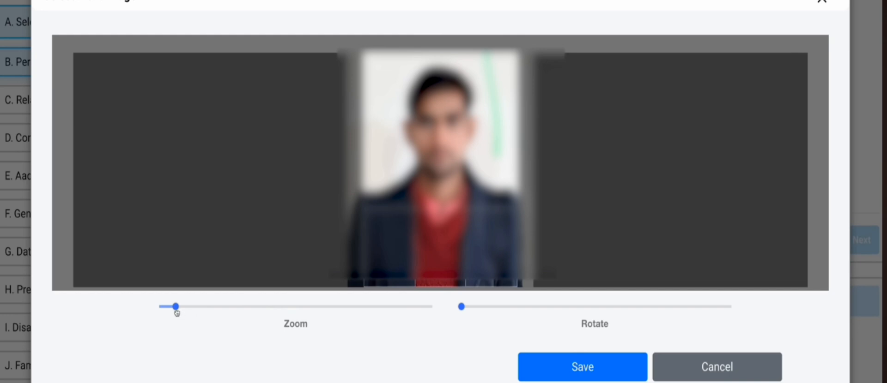
drag(176, 311, 172, 314)
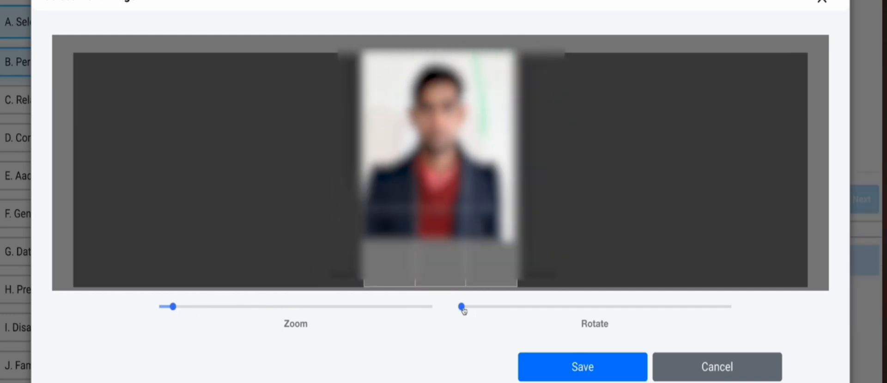
drag(467, 309, 465, 312)
drag(175, 312, 176, 312)
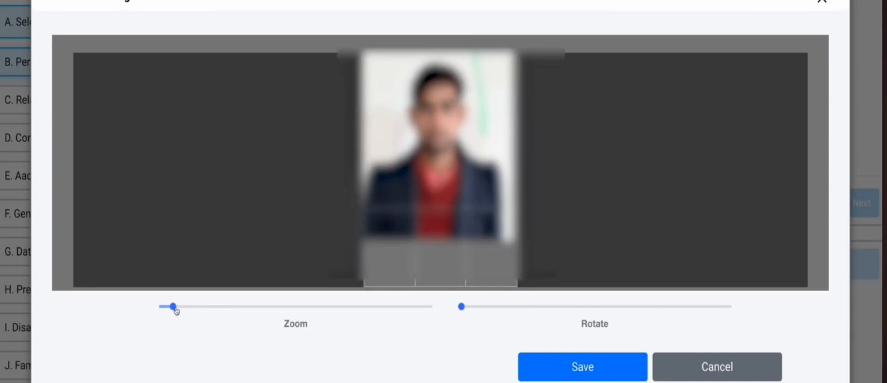
click(581, 370)
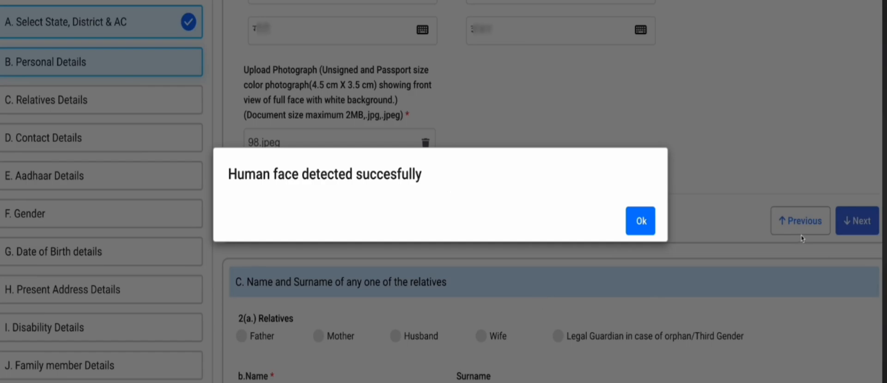
click(640, 222)
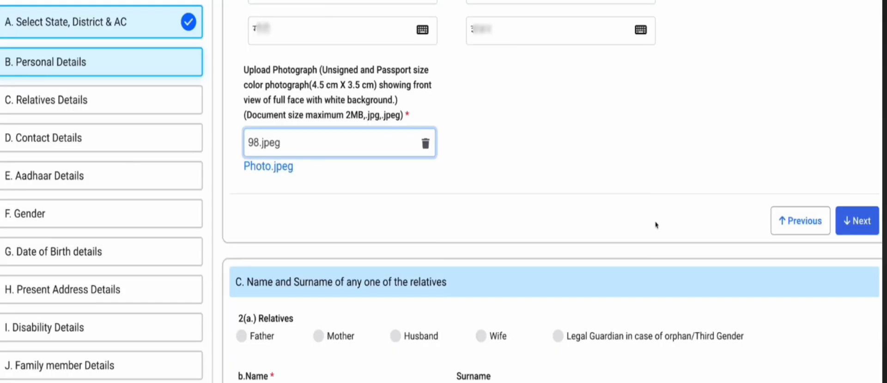
Step: Proceed to Relatives Details, select Father, and enter the father's name and surname
click(862, 228)
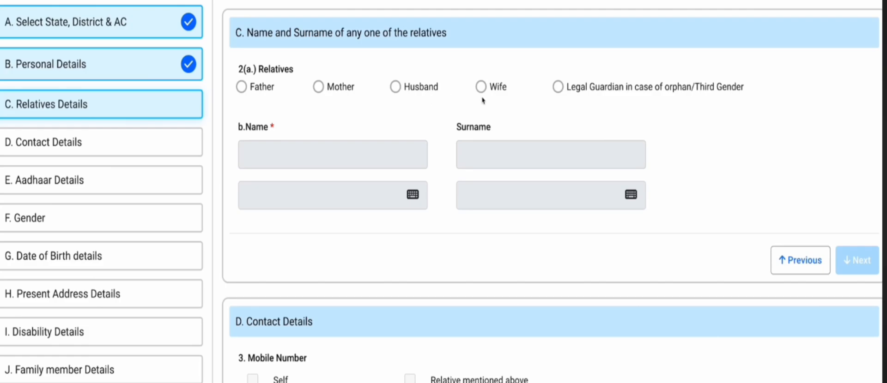
click(241, 87)
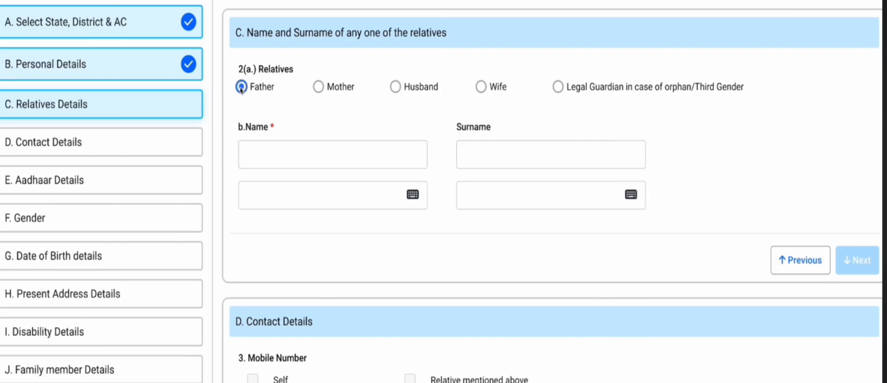
click(332, 153)
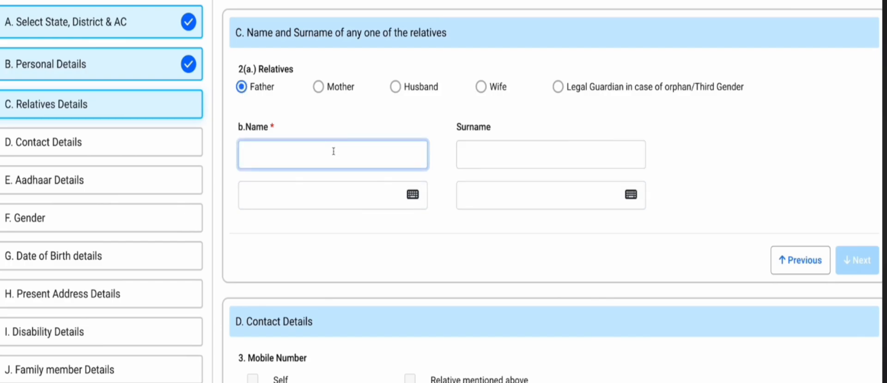
text(B)
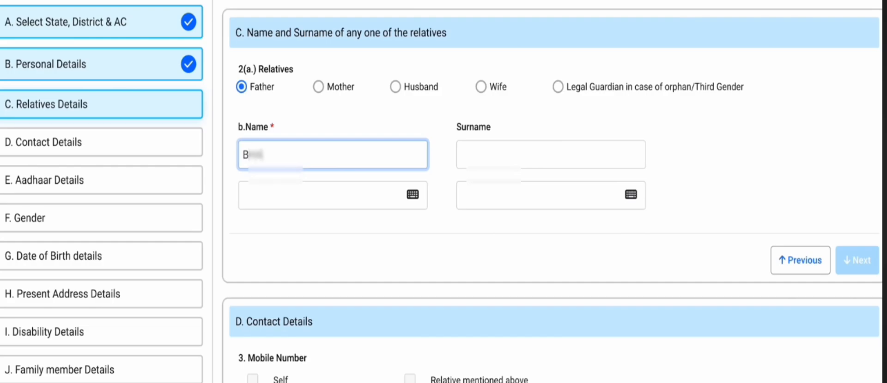
text(ar)
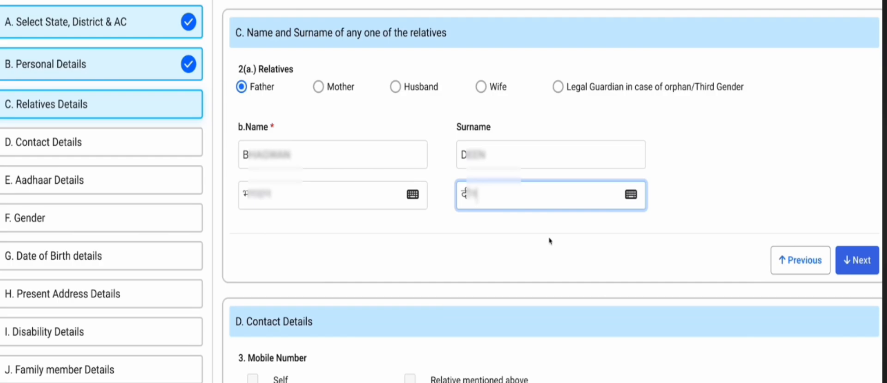
Step: Continue to Contact Details, mark the mobile number as the applicant's own, and request an OTP for it
click(863, 267)
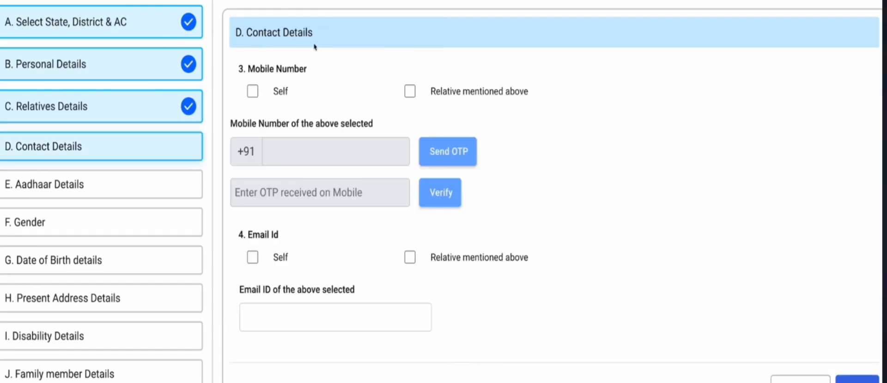
click(252, 91)
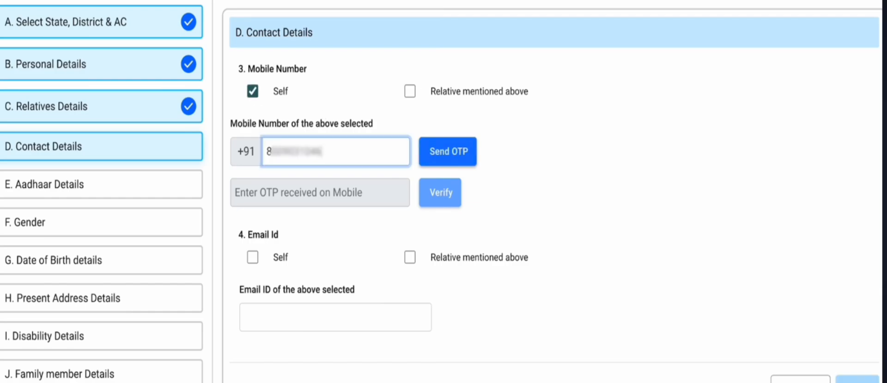
click(443, 155)
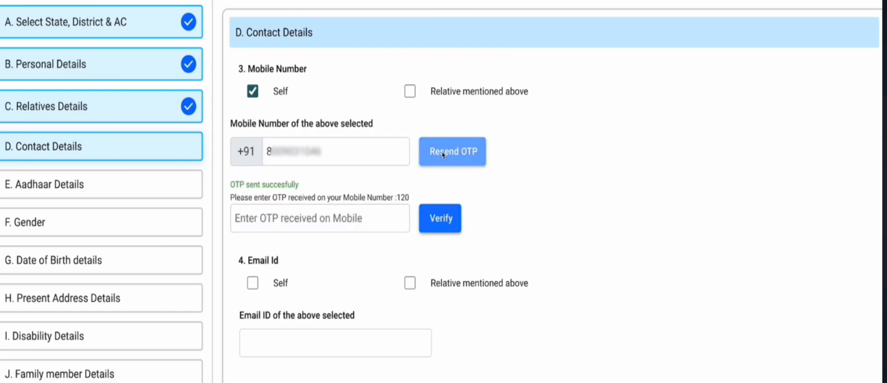
Step: Enter the OTP received on the mobile and verify it
click(314, 222)
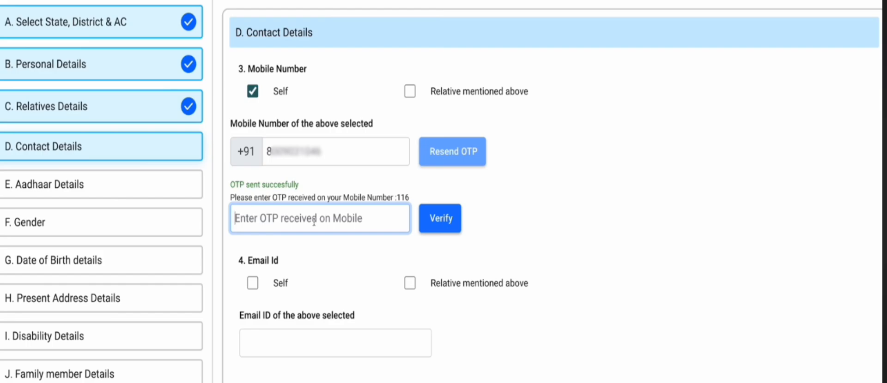
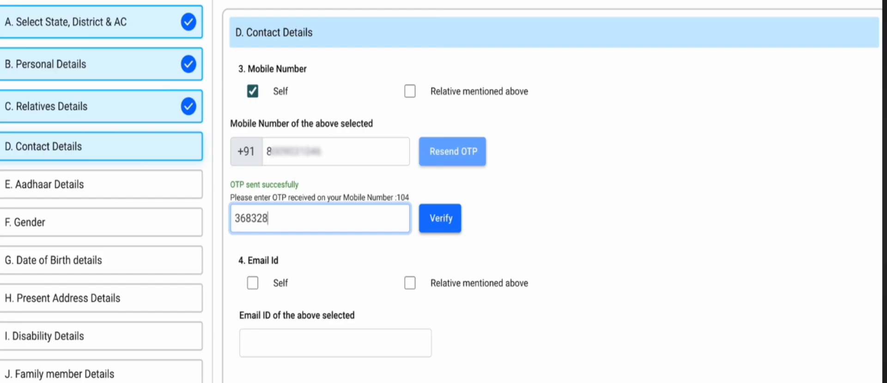
click(453, 228)
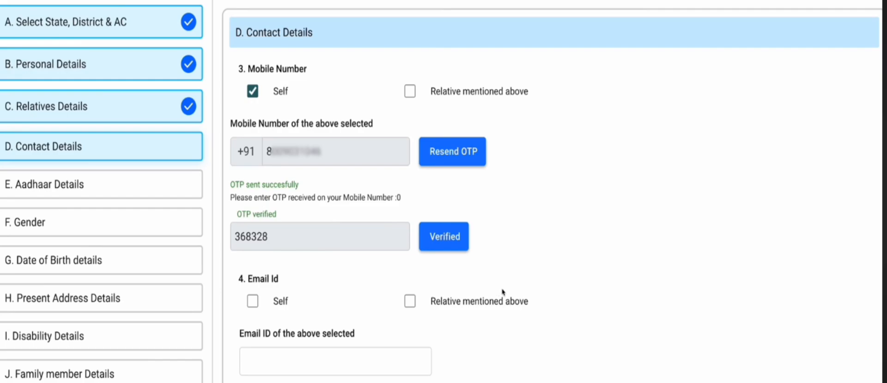
Step: Mark the e-mail as the applicant's own, enter the applicant's e-mail address, and continue to Aadhaar Details
scroll(503, 292, down, 1)
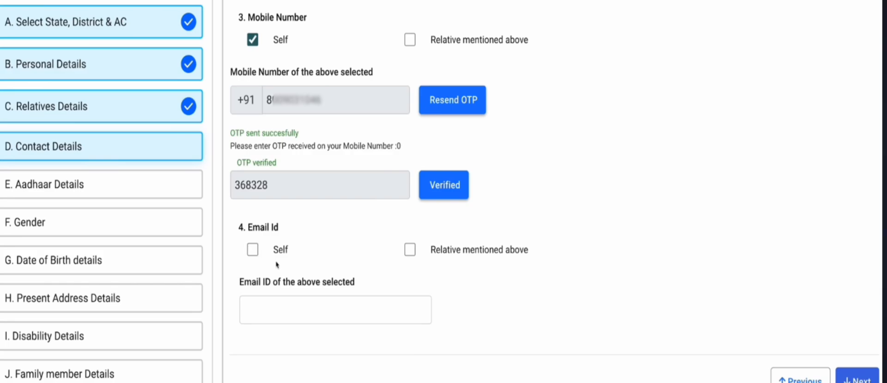
click(252, 250)
text(l)
text(.com)
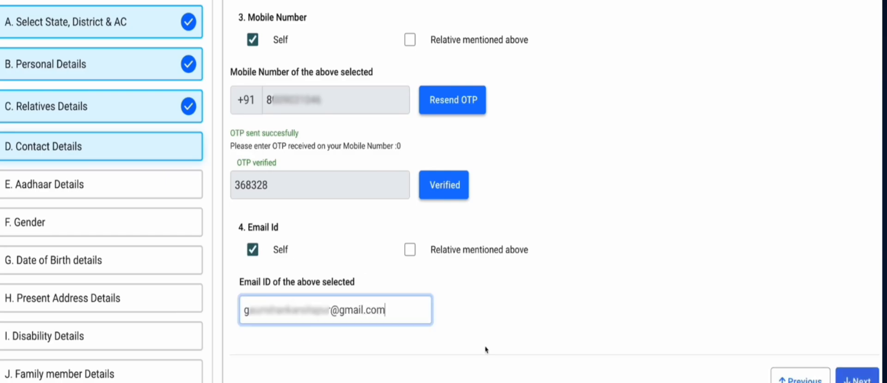
click(841, 380)
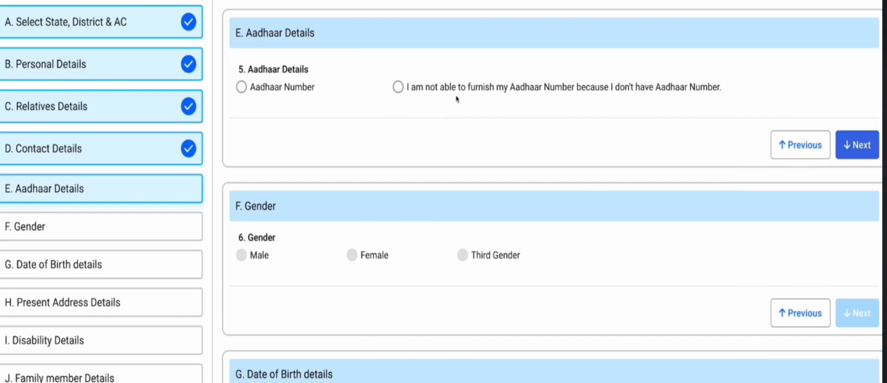
Step: Choose to provide an Aadhaar number, enter the applicant's Aadhaar number, and continue to Gender
click(241, 88)
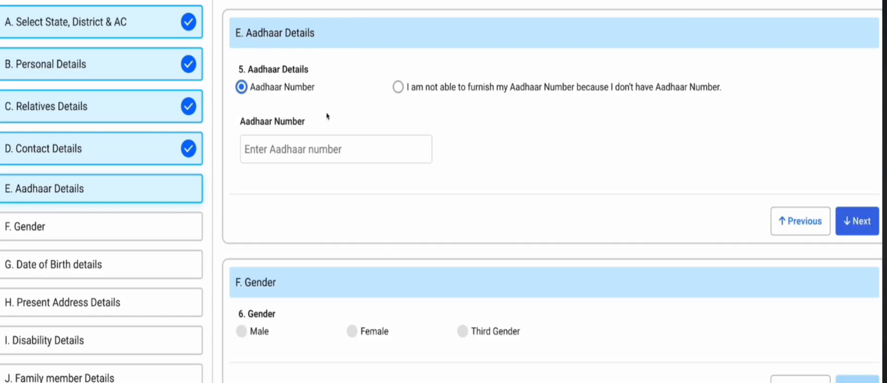
click(309, 149)
text(123)
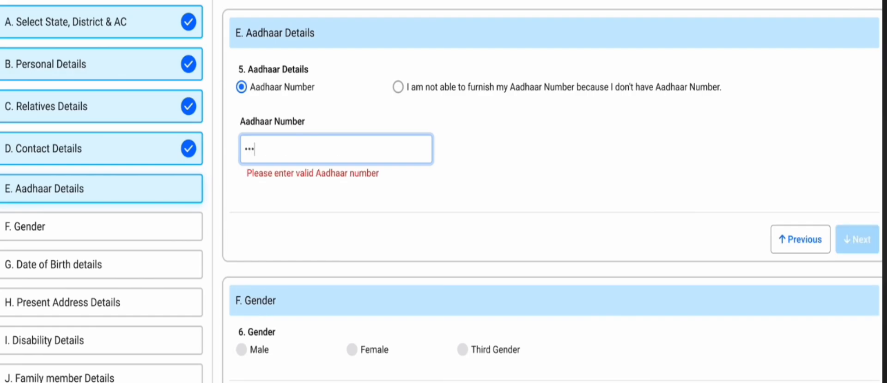
text(456789012)
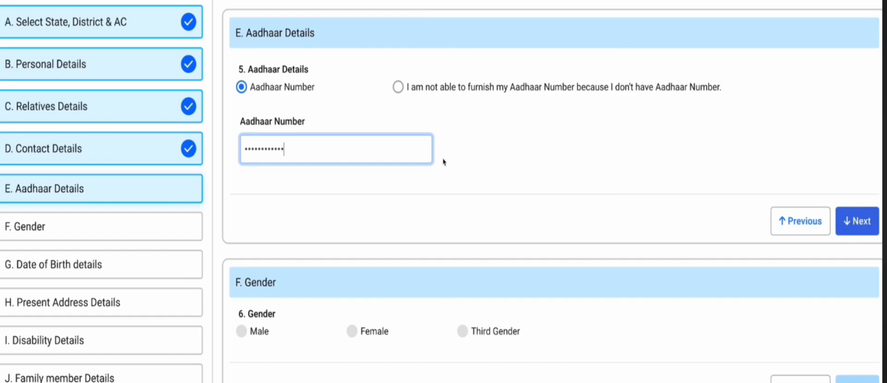
click(857, 222)
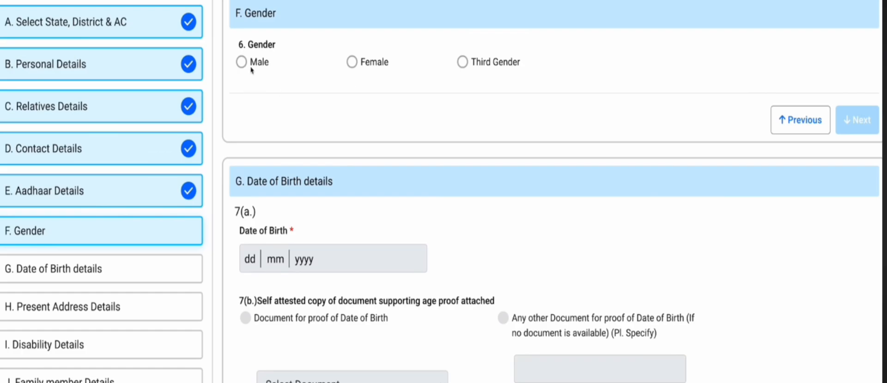
Step: Select Male as the gender, continue to Date of Birth details, and enter the applicant's date of birth
click(241, 62)
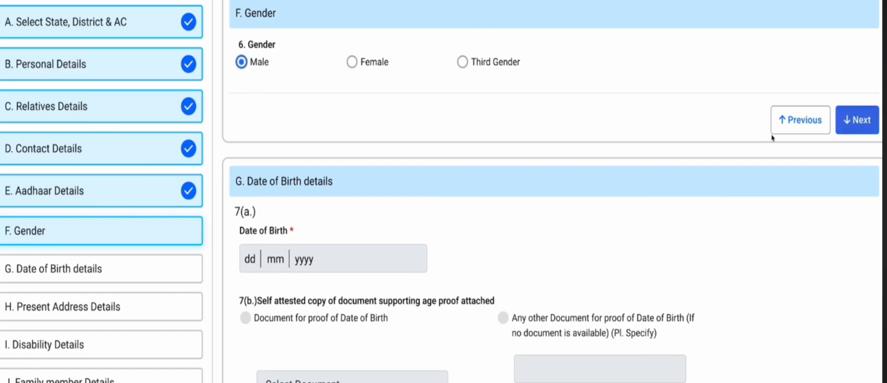
click(858, 122)
click(403, 111)
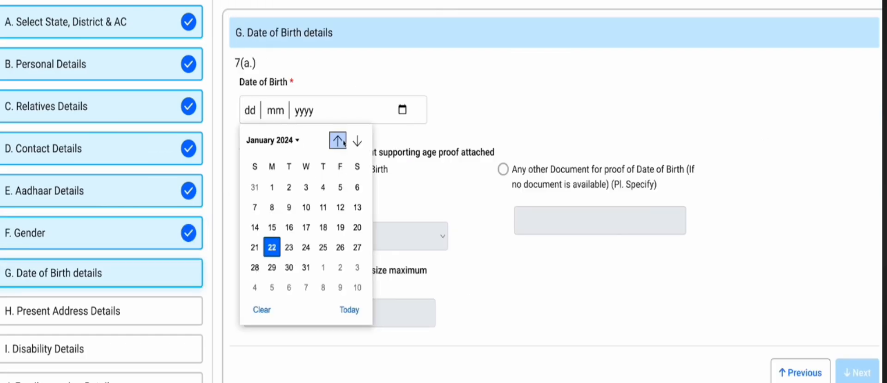
click(297, 140)
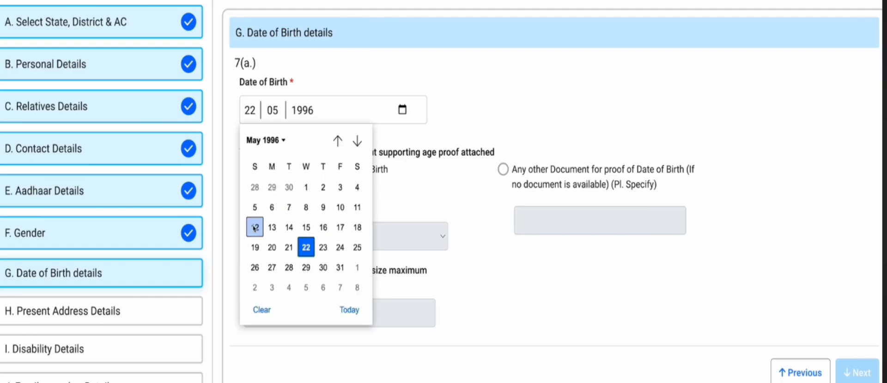
click(254, 227)
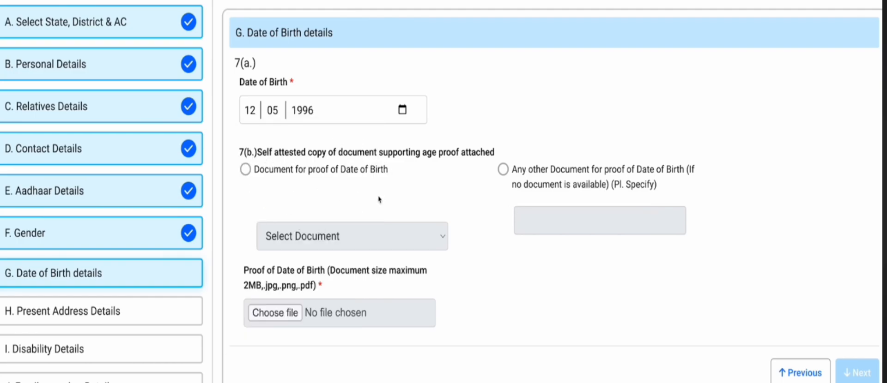
Step: Choose Document for proof of Date of Birth, pick Aadhaar Card as the document, and upload its PDF file
click(247, 173)
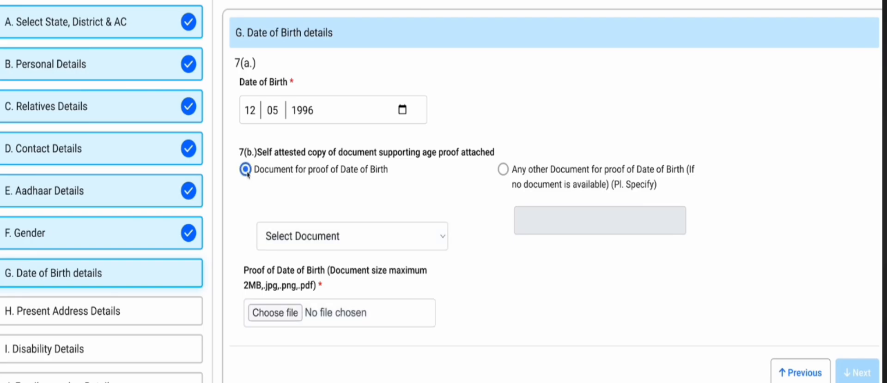
click(362, 238)
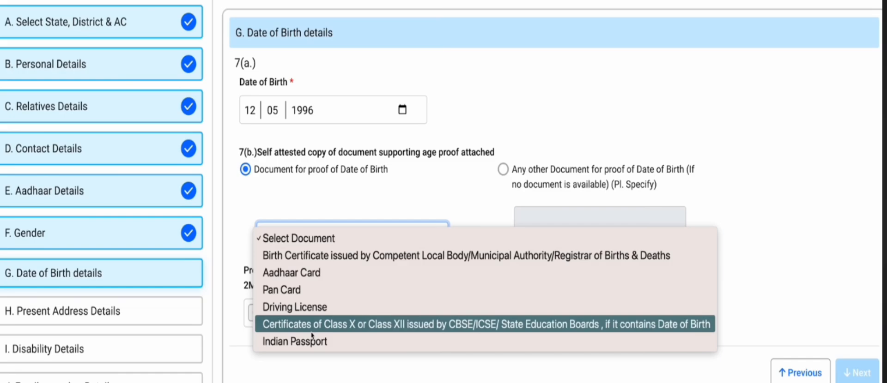
click(305, 274)
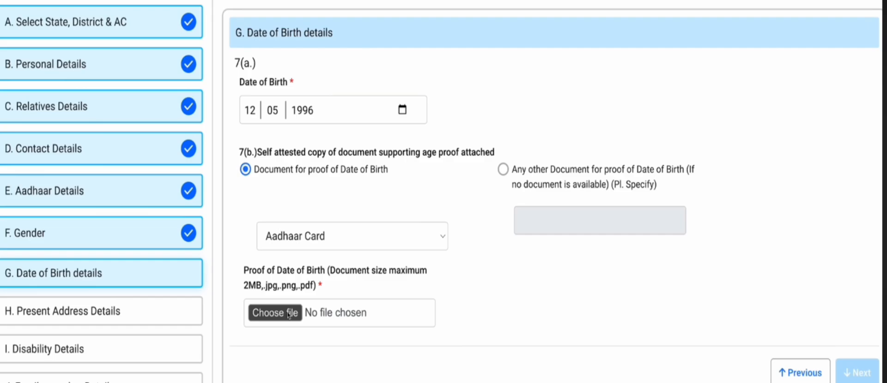
click(289, 313)
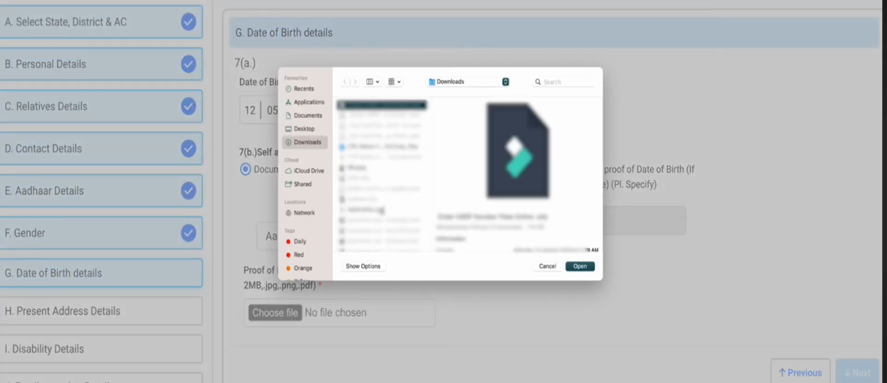
scroll(381, 211, down, 5)
click(382, 187)
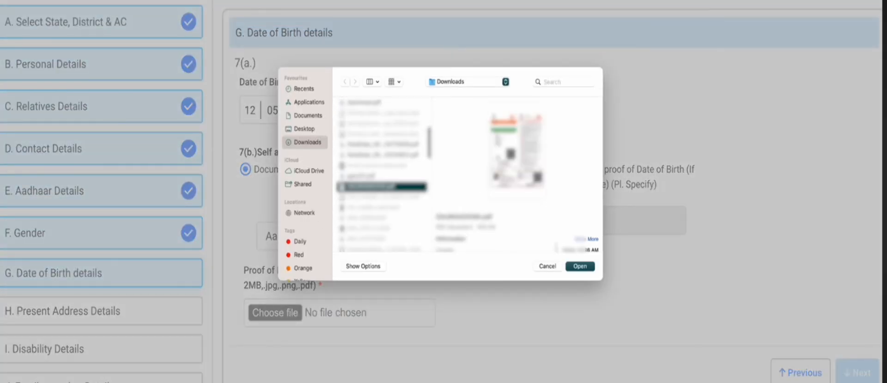
click(580, 266)
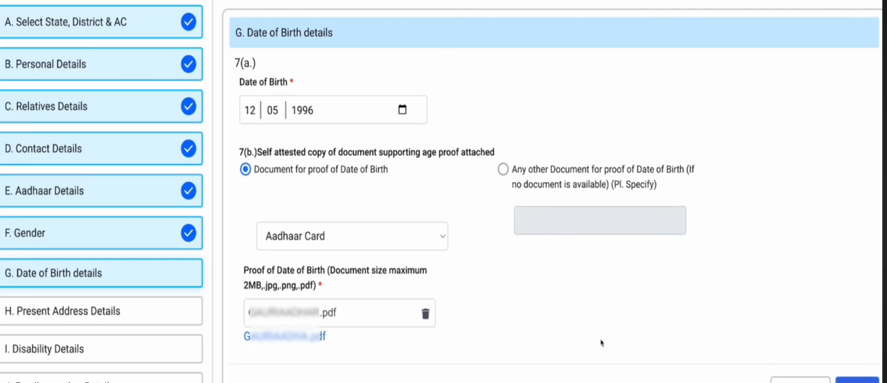
Step: Continue to Present Address Details and enter 0 as the house/building number
scroll(601, 343, down, 3)
click(859, 256)
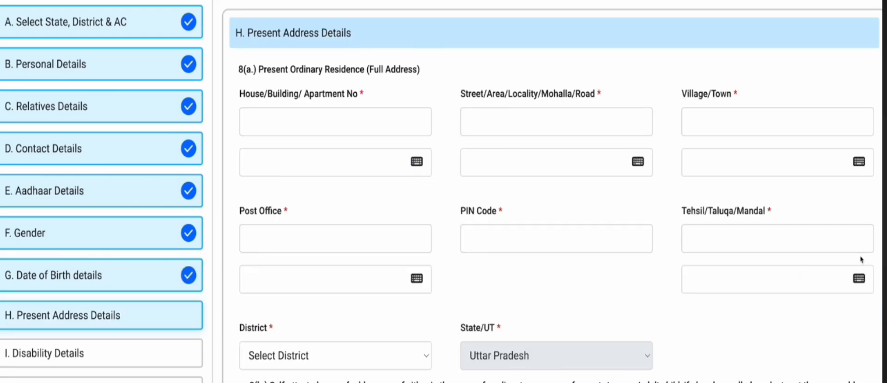
scroll(491, 226, up, 1)
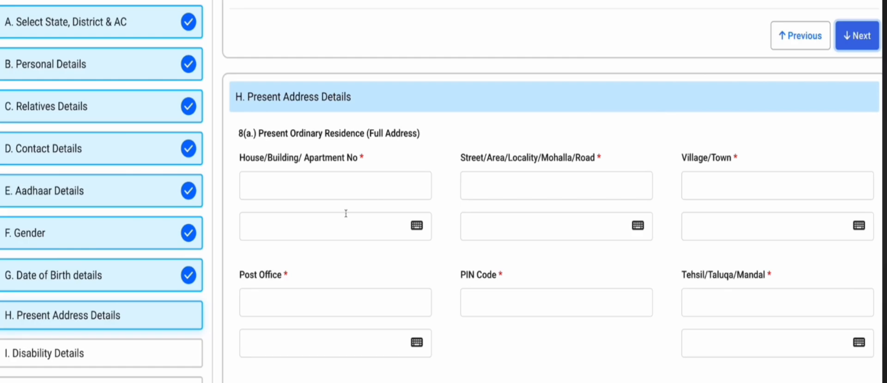
click(349, 185)
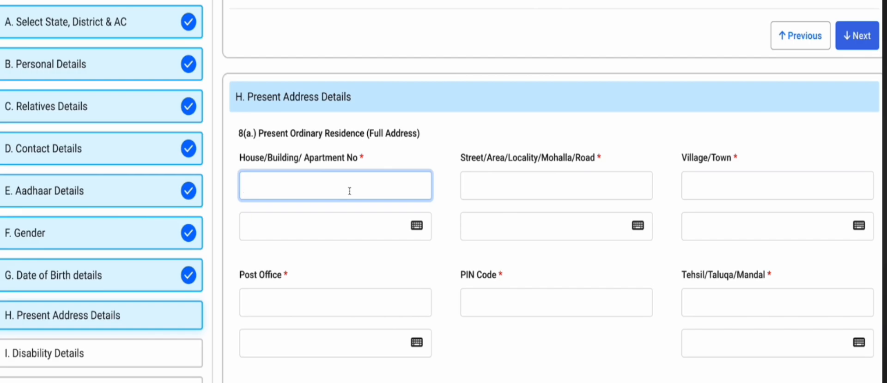
text(0)
Step: Enter the street/locality and the village or town of the present address
click(562, 192)
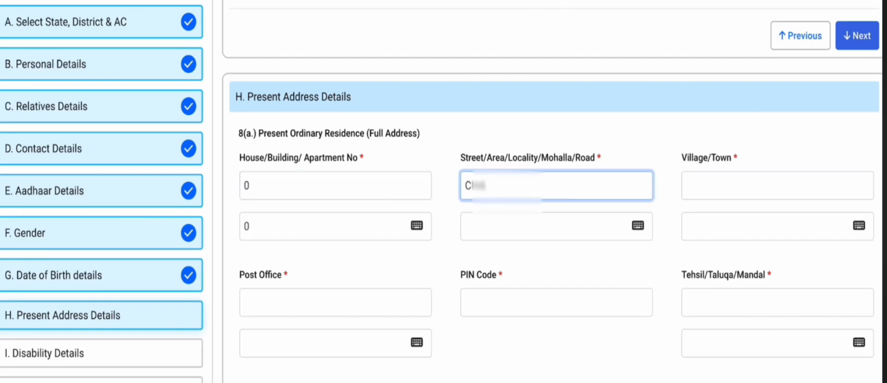
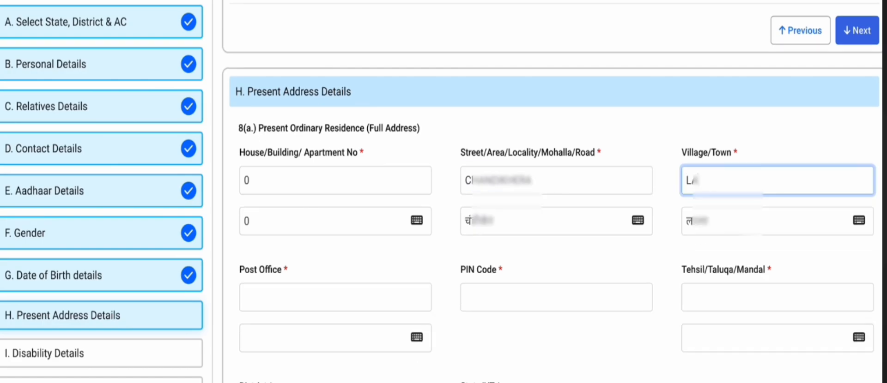
Step: Fill in the post office of the present address
click(787, 228)
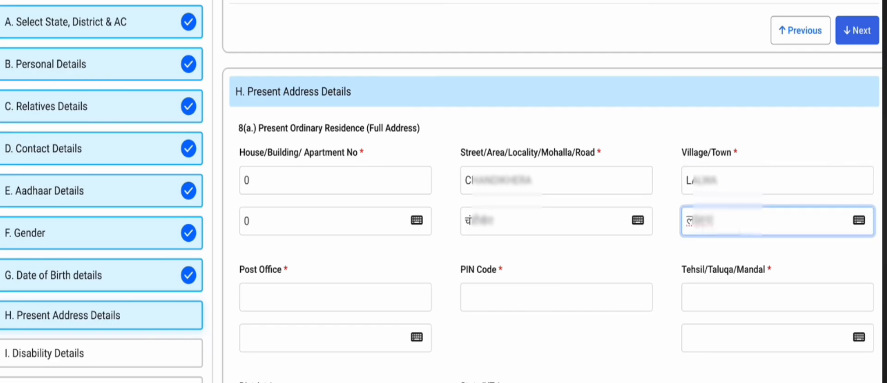
key(Tab)
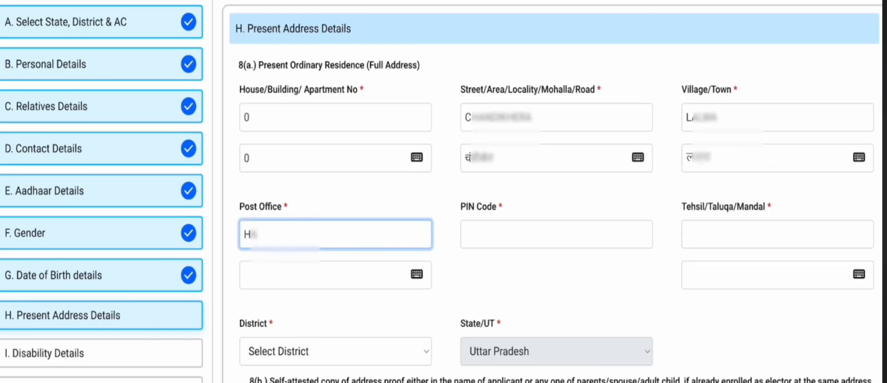
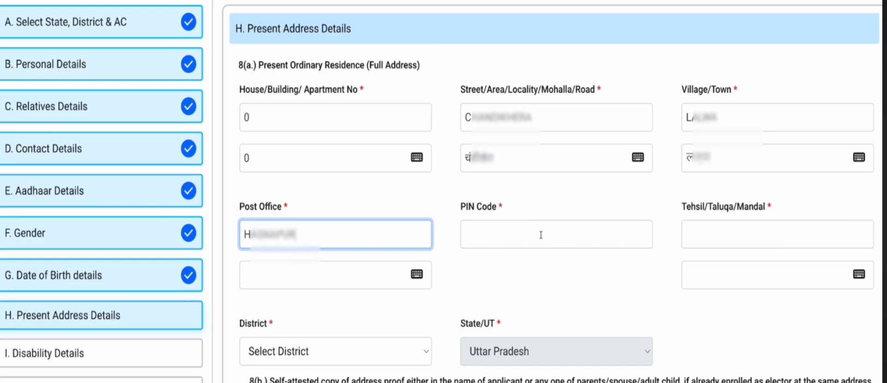
Step: Enter the present address's PIN code and tehsil
click(545, 235)
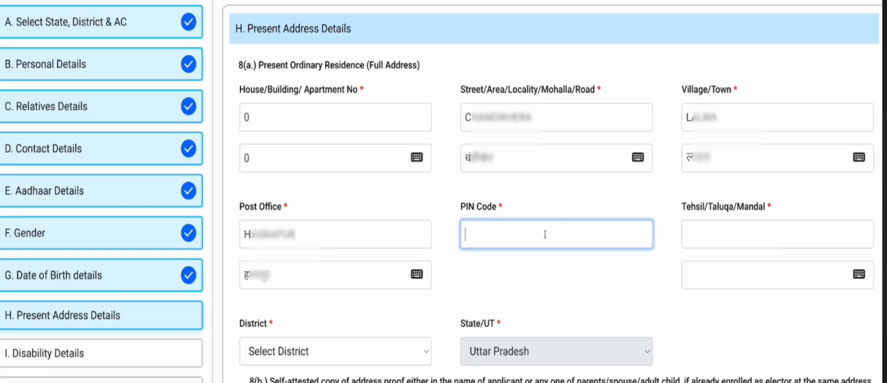
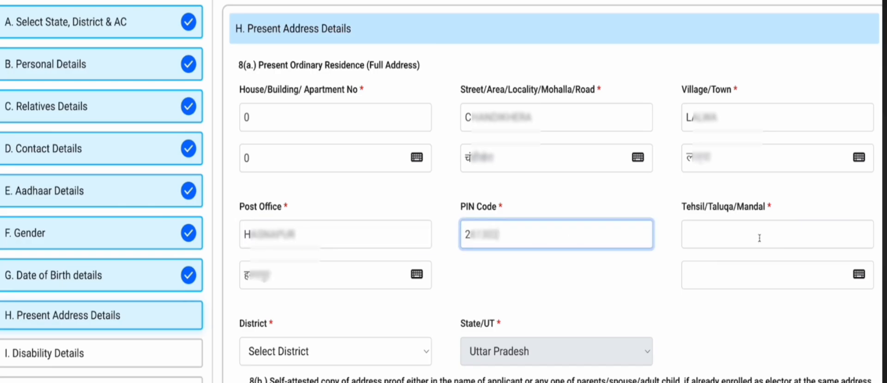
click(759, 237)
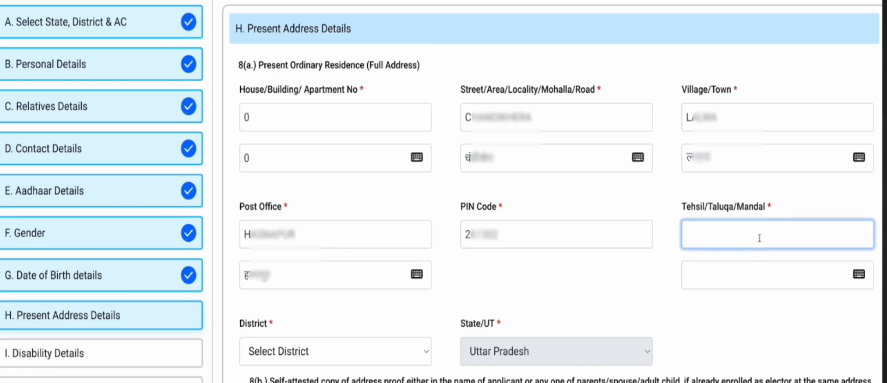
Step: Select Sitapur as the district of the present address
scroll(380, 250, down, 3)
click(418, 231)
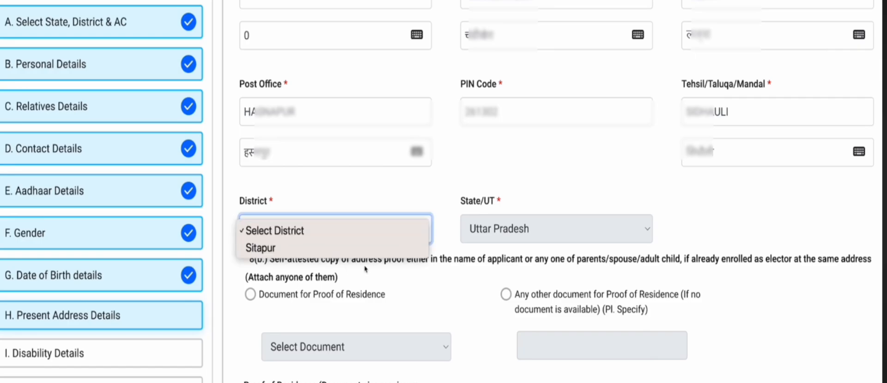
click(339, 250)
scroll(374, 98, down, 5)
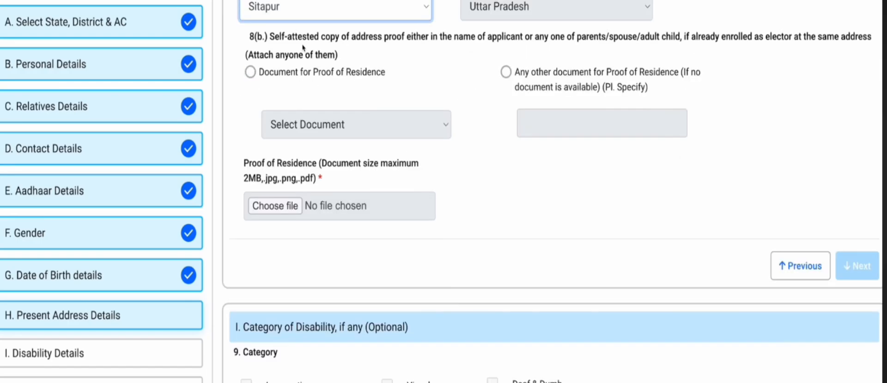
Step: Choose Aadhaar Card as the document for proof of residence
click(276, 71)
click(397, 125)
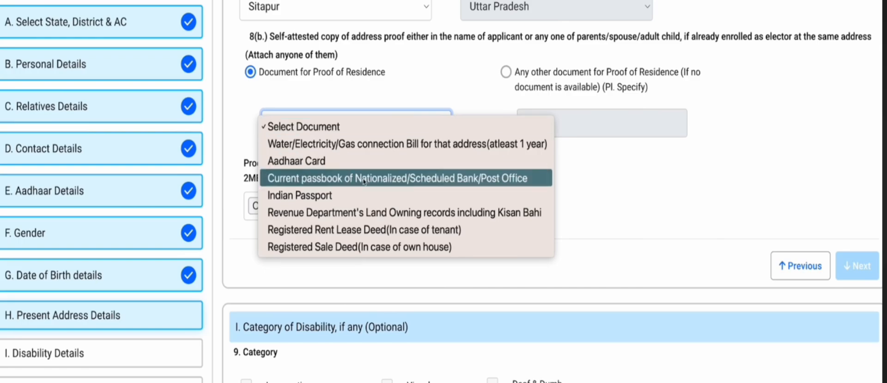
click(308, 166)
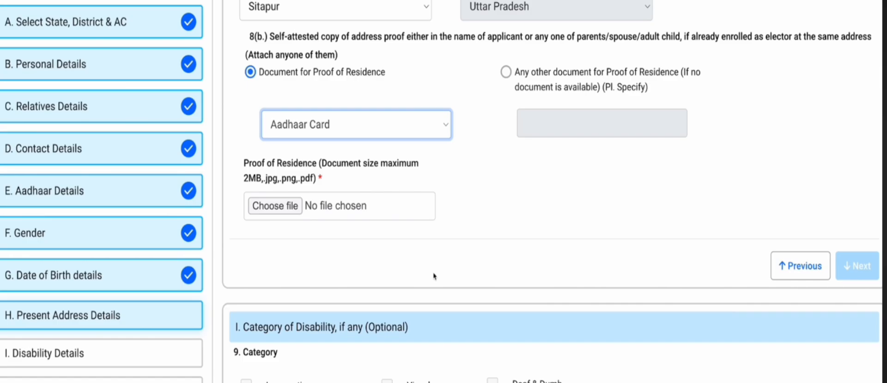
Step: Upload the Aadhaar PDF from Downloads as the proof of residence file
click(295, 206)
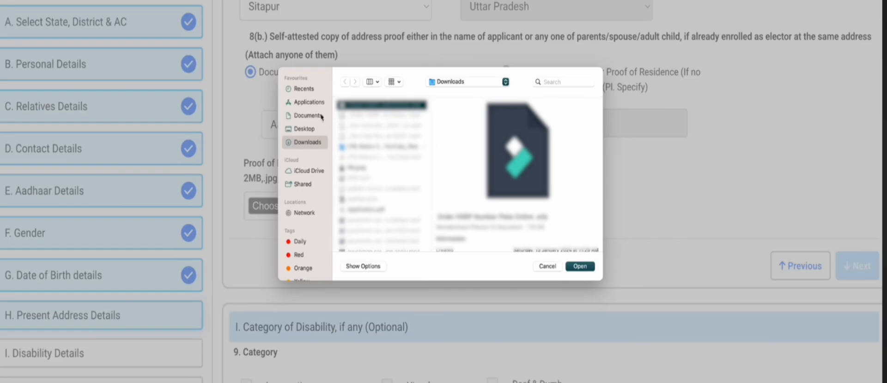
click(373, 205)
click(580, 267)
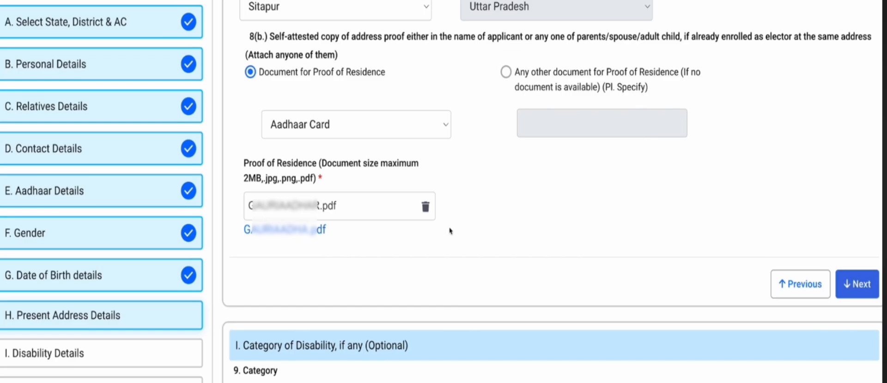
Step: Continue past the present address section and skip the optional disability details section
click(854, 286)
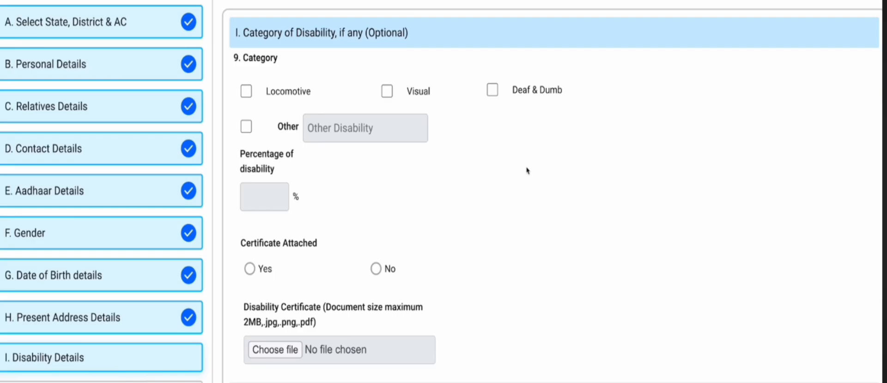
scroll(526, 171, down, 2)
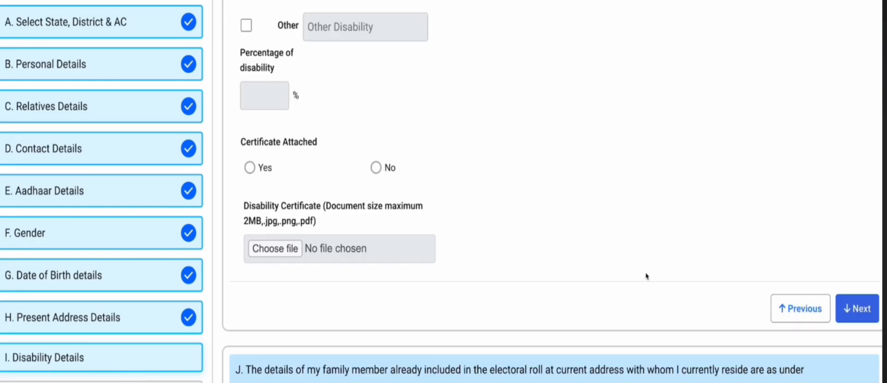
click(861, 314)
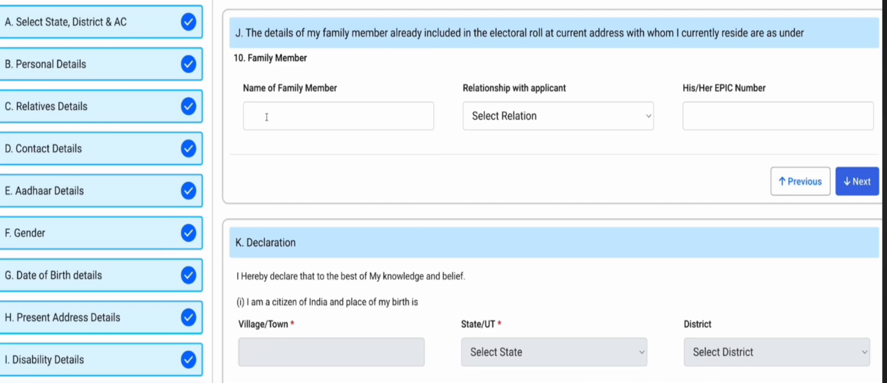
Step: Leave the family member details empty and move on to the declaration section
click(314, 118)
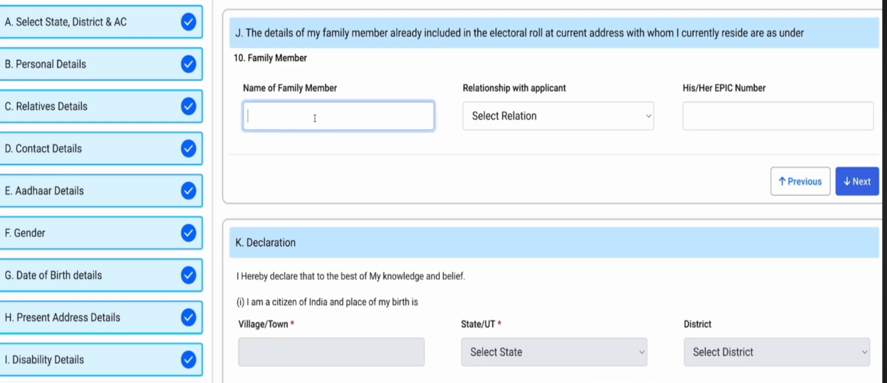
click(545, 121)
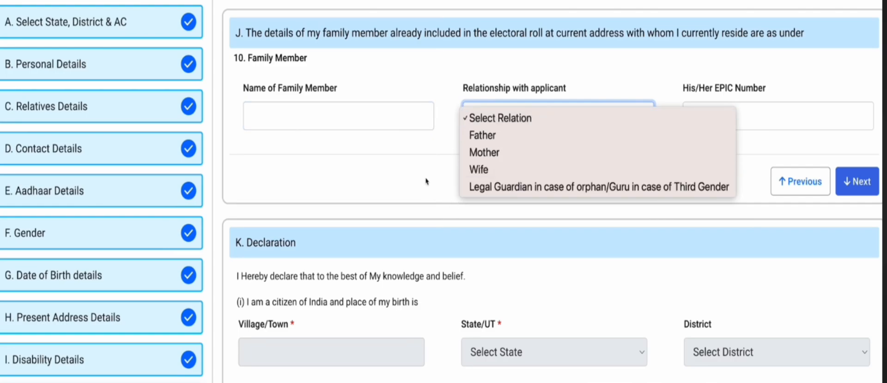
click(439, 181)
click(747, 122)
click(693, 156)
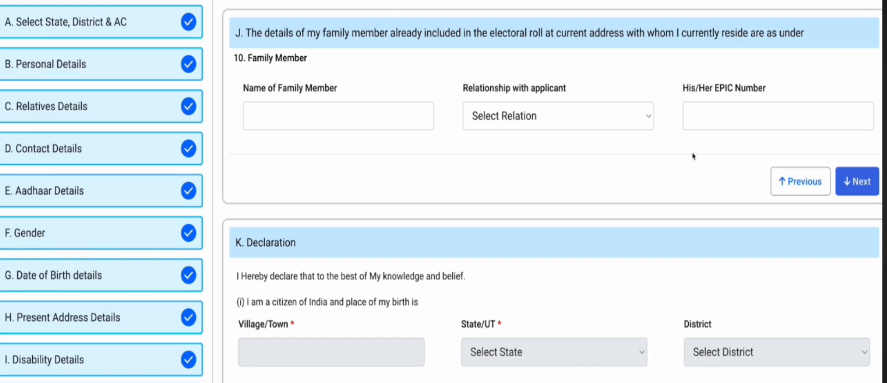
click(868, 183)
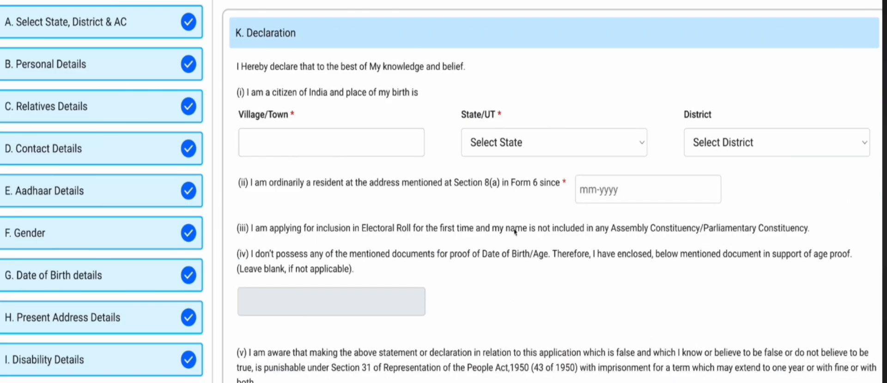
Step: Enter the birthplace village/town and select Uttar Pradesh and Sitapur as its state and district
click(354, 145)
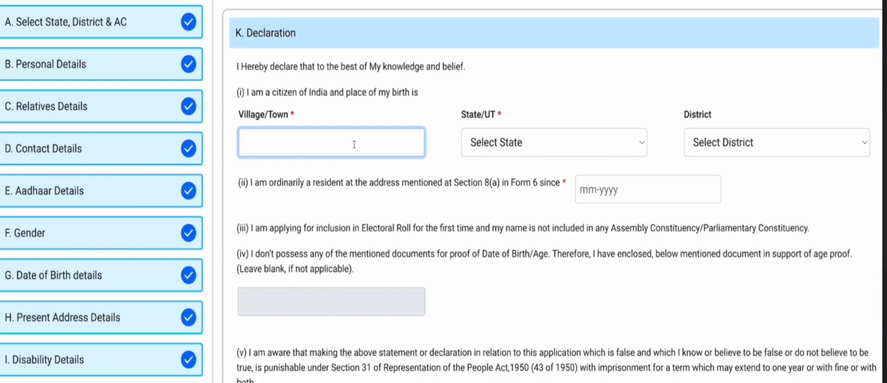
text(L)
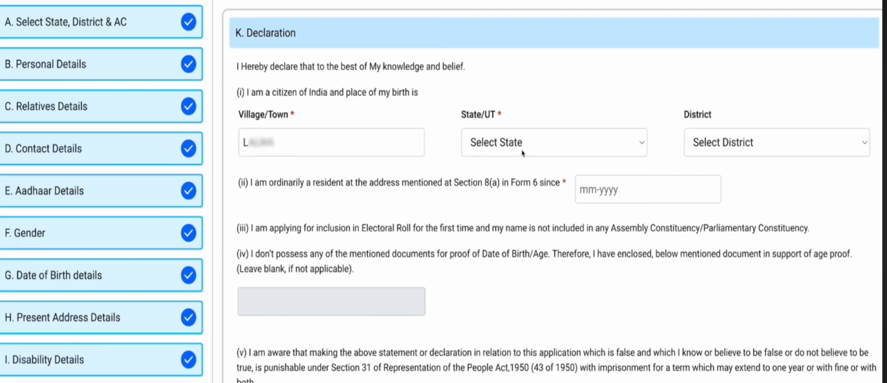
click(533, 147)
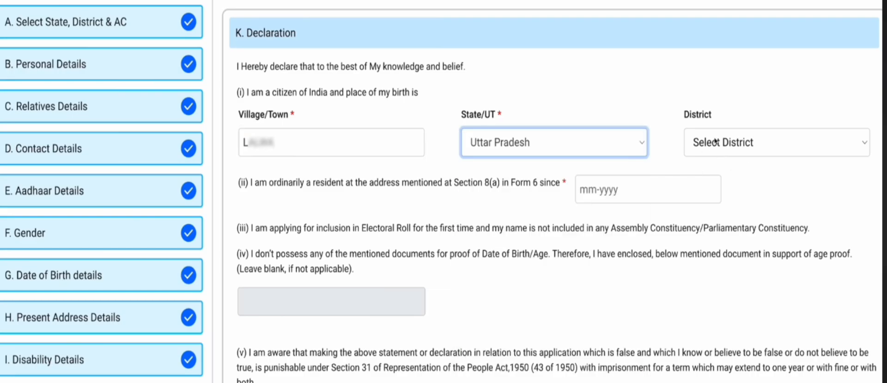
click(729, 138)
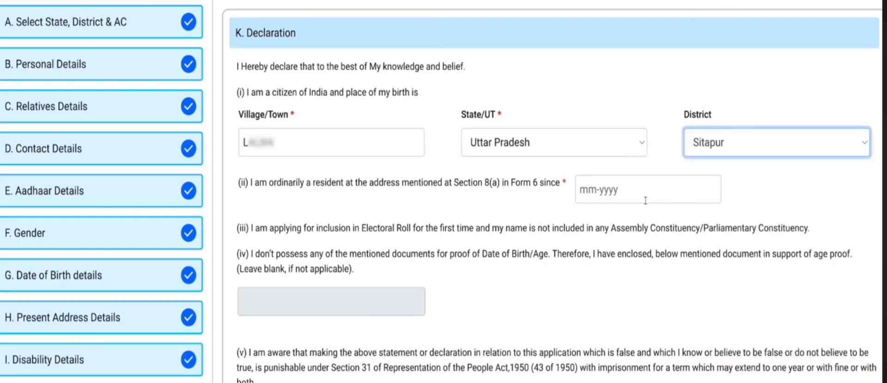
Step: Set the residence-since date to 05-1996 and enter SITAPUR as the place of declaration
click(582, 191)
text(05-1996)
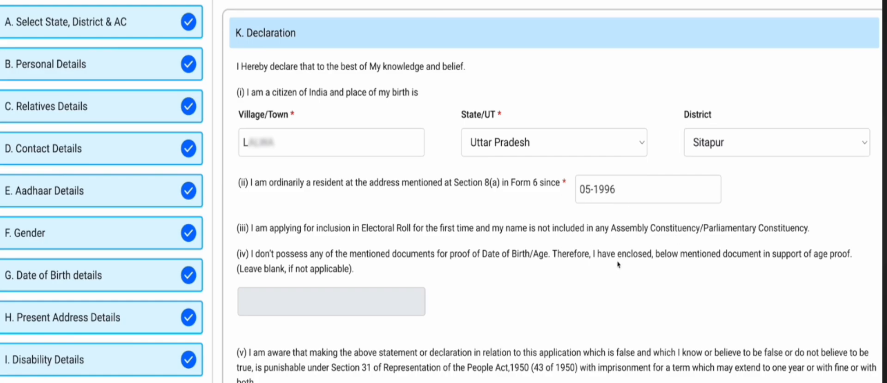
scroll(618, 264, down, 3)
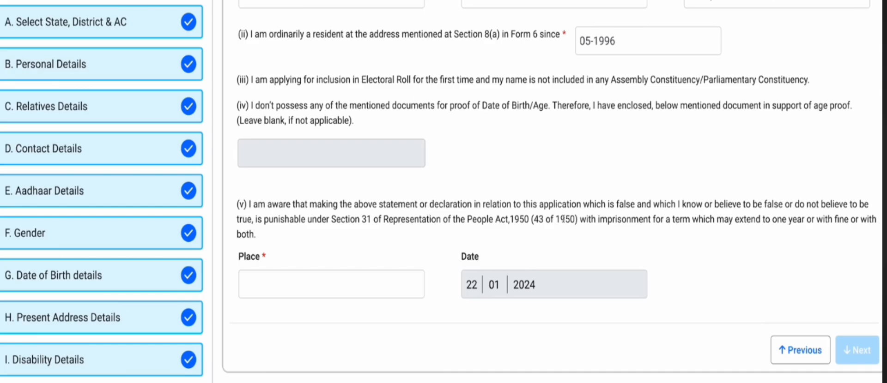
scroll(583, 219, down, 3)
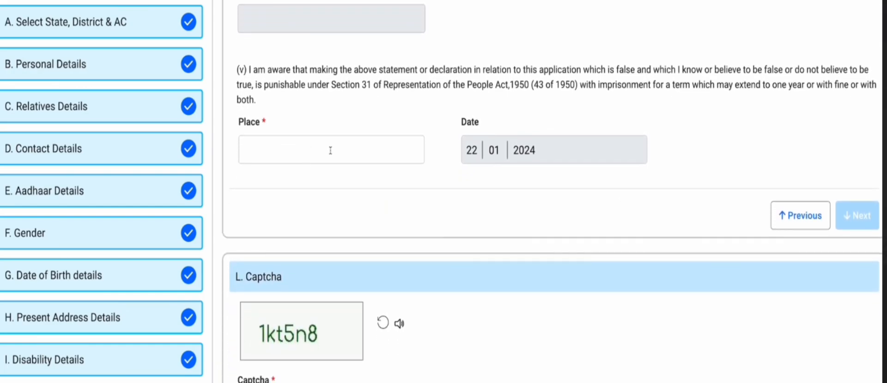
click(333, 151)
text(SITAPUR)
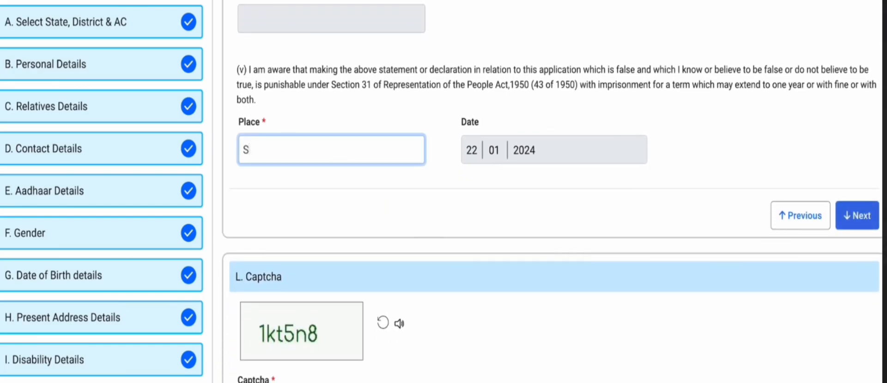
Step: Enter the displayed captcha and proceed to open the application preview
click(571, 182)
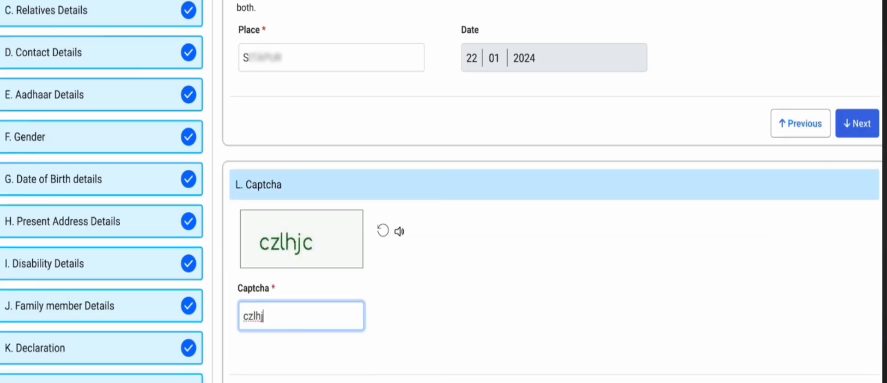
text(czlhjc)
click(832, 382)
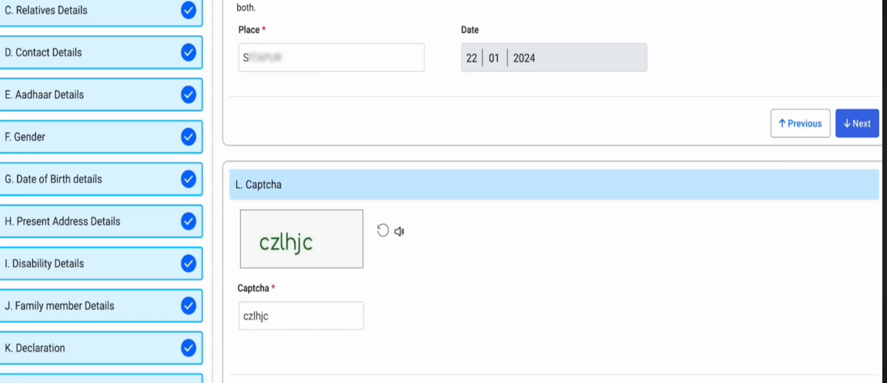
click(301, 316)
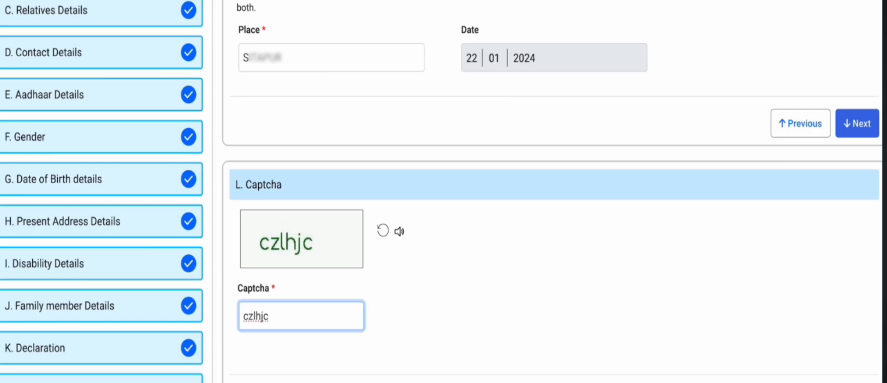
click(831, 382)
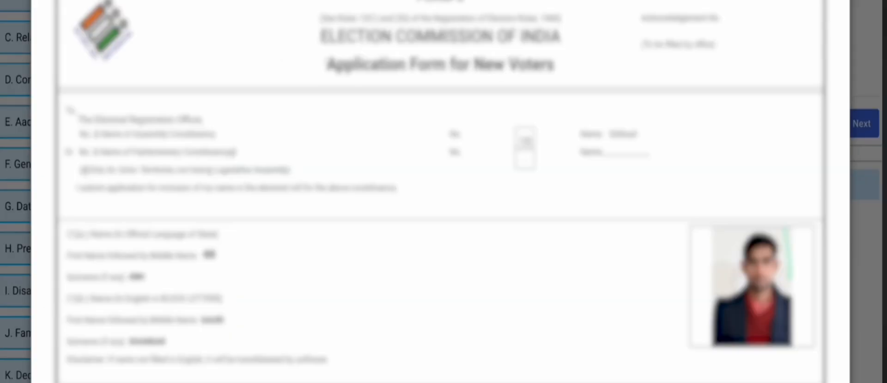
Step: Scroll through the generated Form 6 preview to review the entered details
scroll(697, 201, down, 3)
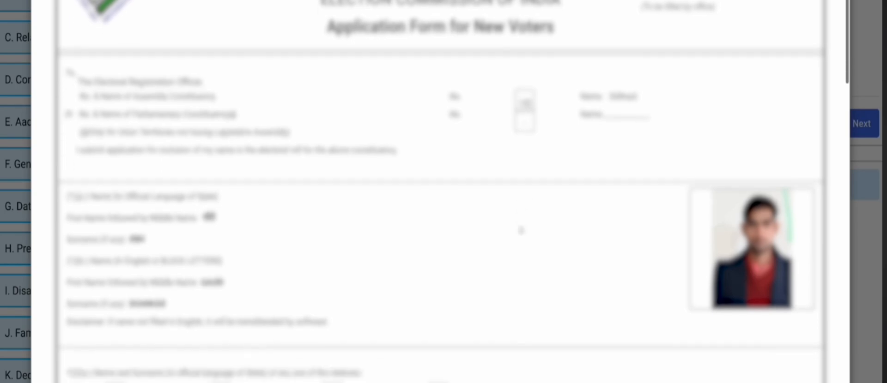
scroll(475, 208, down, 5)
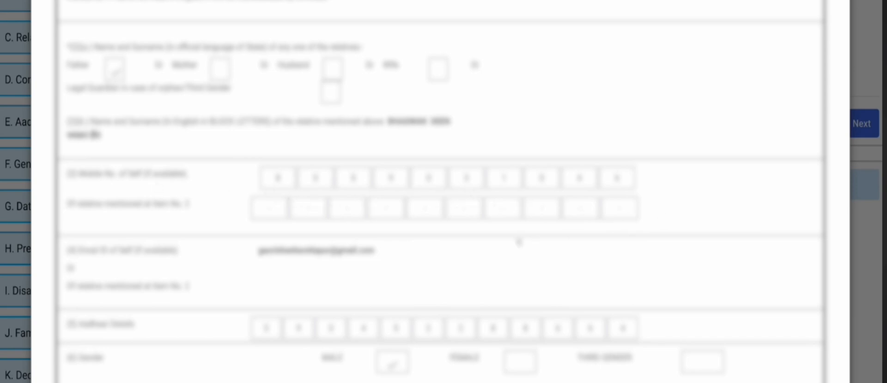
scroll(517, 240, down, 4)
scroll(584, 237, down, 5)
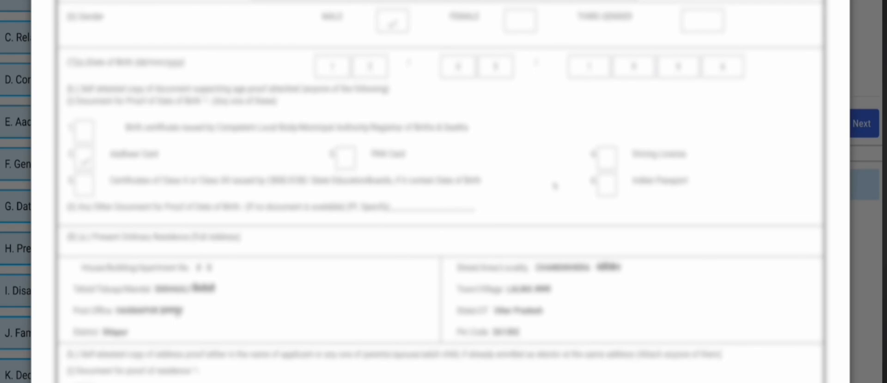
scroll(600, 222, down, 3)
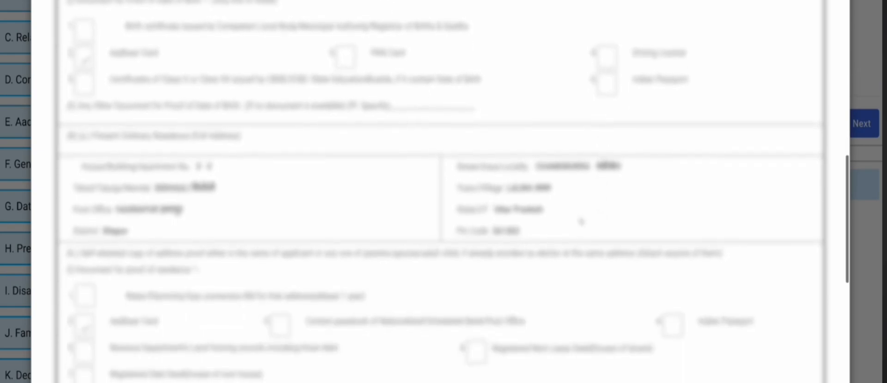